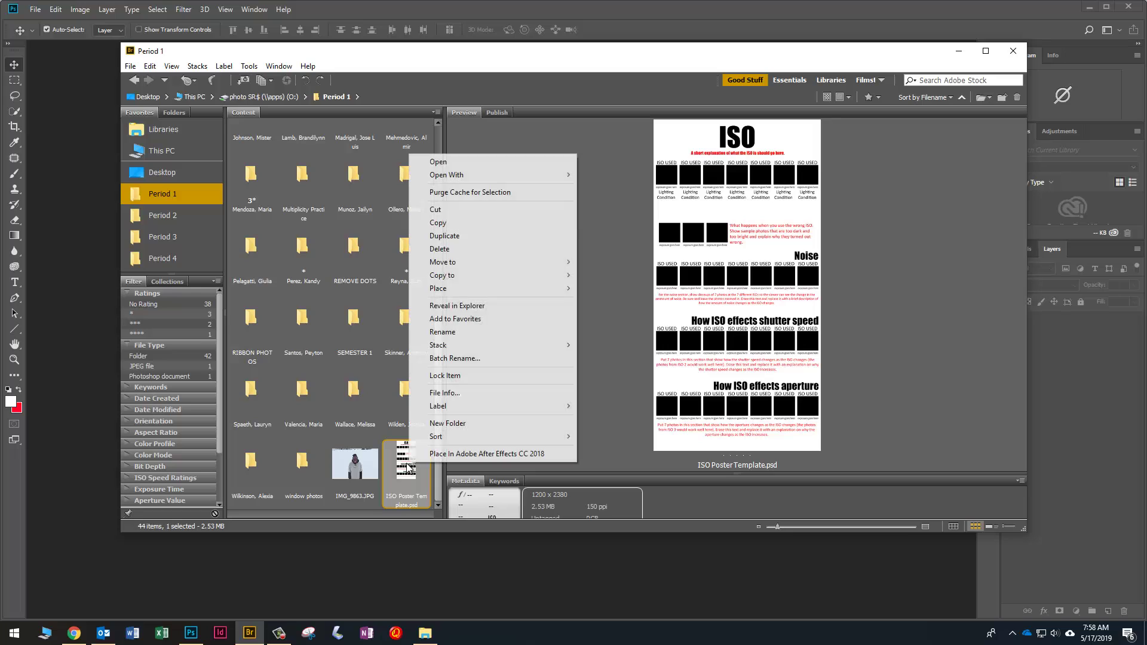
Step: Copy ISO Poster Template.psd from the Period 1 folder into the personal student folder and open the copy in Photoshop
{"action": "left_click", "coordinate": [451, 223]}
{"action": "scroll", "coordinate": [350, 351], "scroll_direction": "up", "scroll_amount": 2}
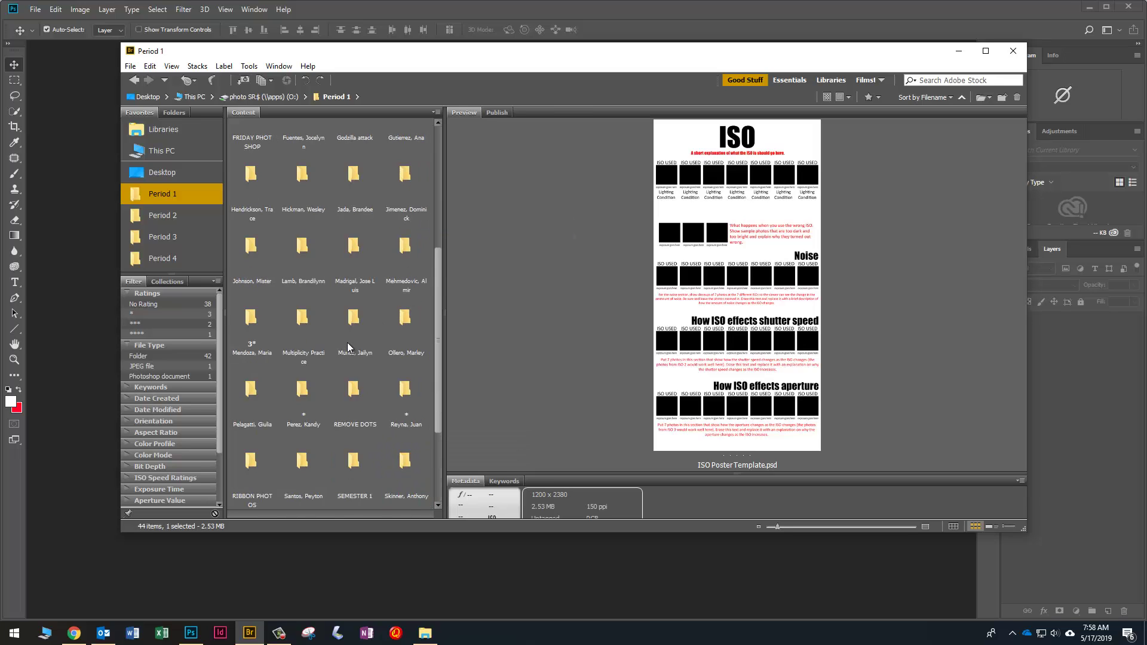
{"action": "left_click", "coordinate": [250, 252]}
{"action": "double_click", "coordinate": [250, 252]}
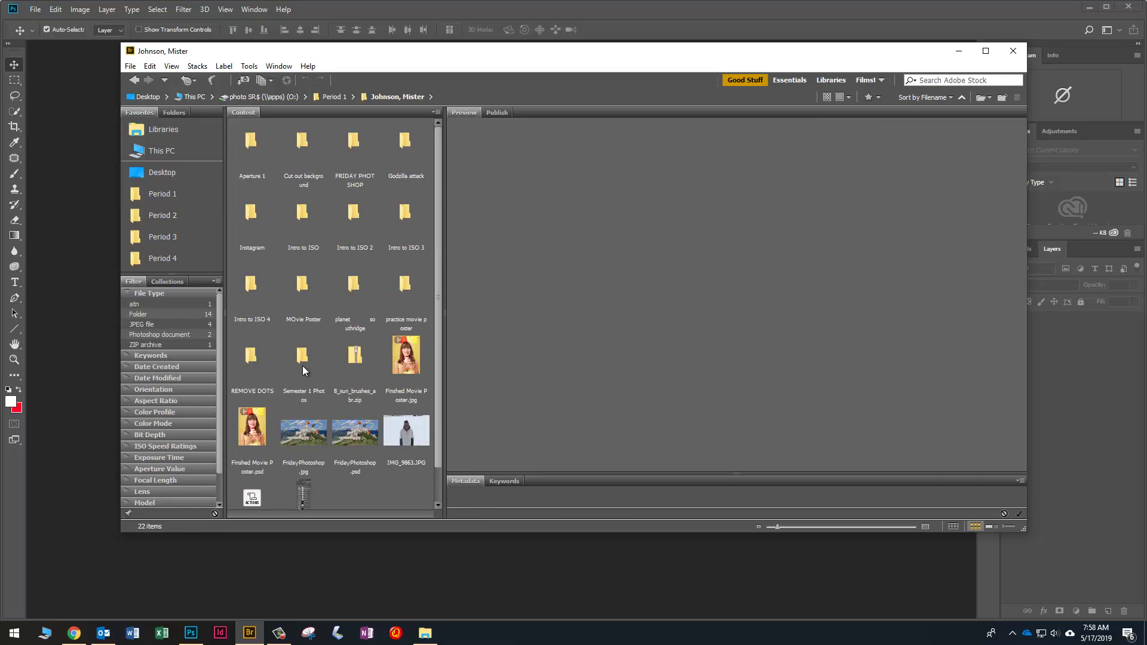
{"action": "scroll", "coordinate": [359, 498], "scroll_direction": "down", "scroll_amount": 1}
{"action": "right_click", "coordinate": [359, 473]}
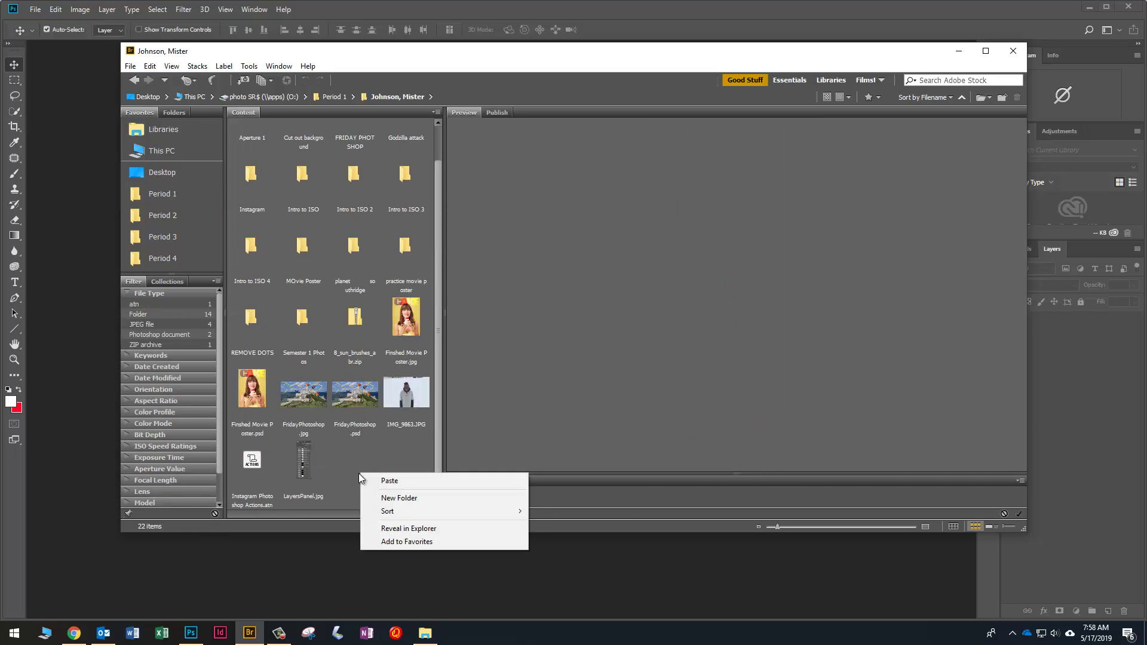
{"action": "left_click", "coordinate": [374, 476]}
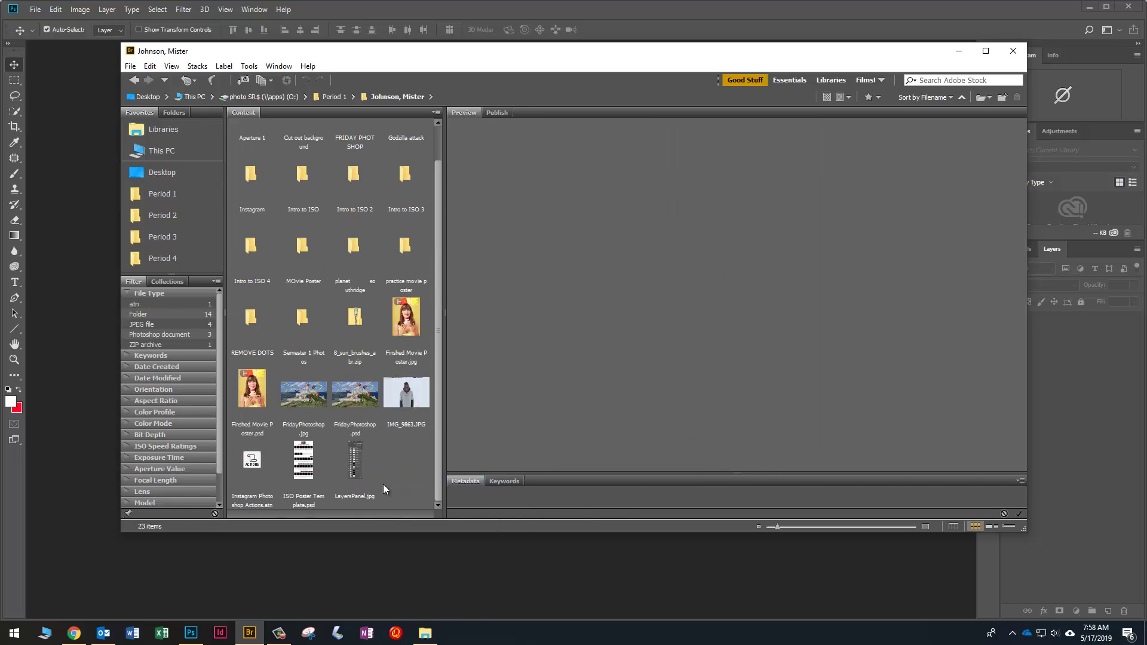
{"action": "double_click", "coordinate": [302, 467]}
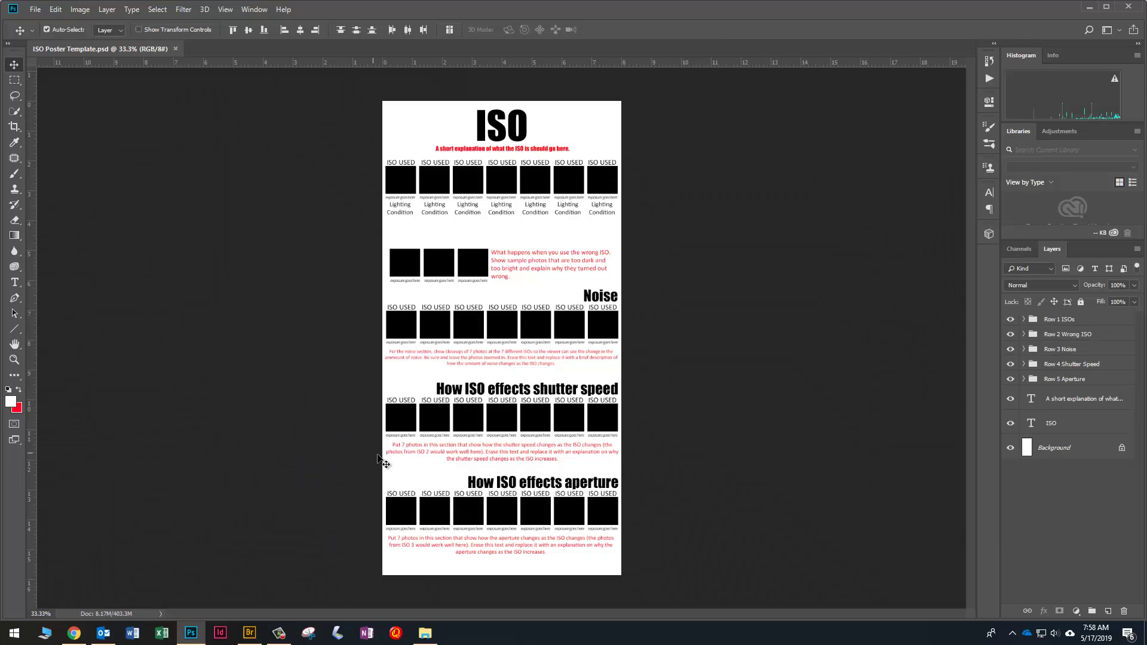
Step: Replace the red wrong-ISO paragraph beside the three-photo row with "I would type my explanation"
{"action": "left_click", "coordinate": [15, 283]}
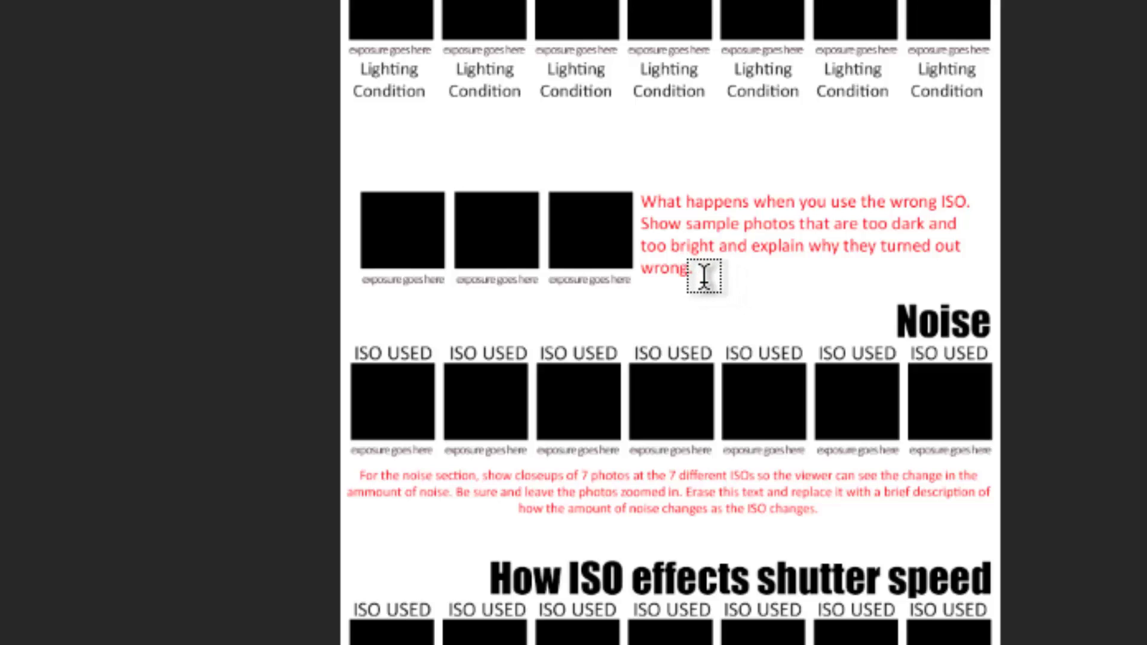
{"action": "left_click_drag", "start_coordinate": [687, 270], "coordinate": [629, 183]}
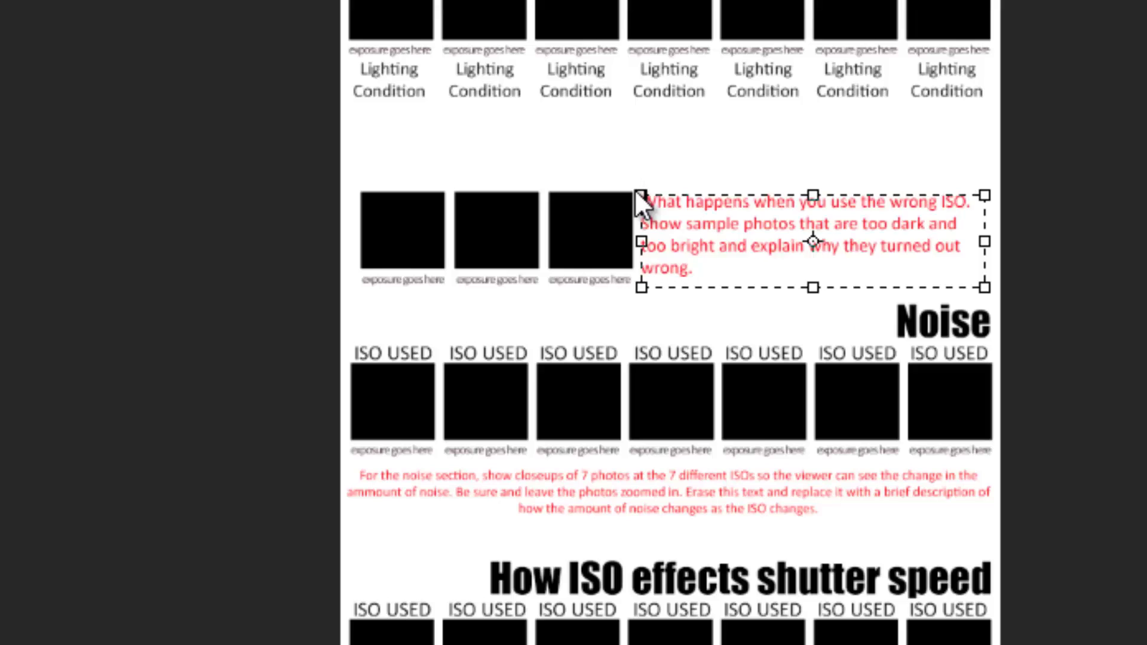
{"action": "type", "text": "I would type m"}
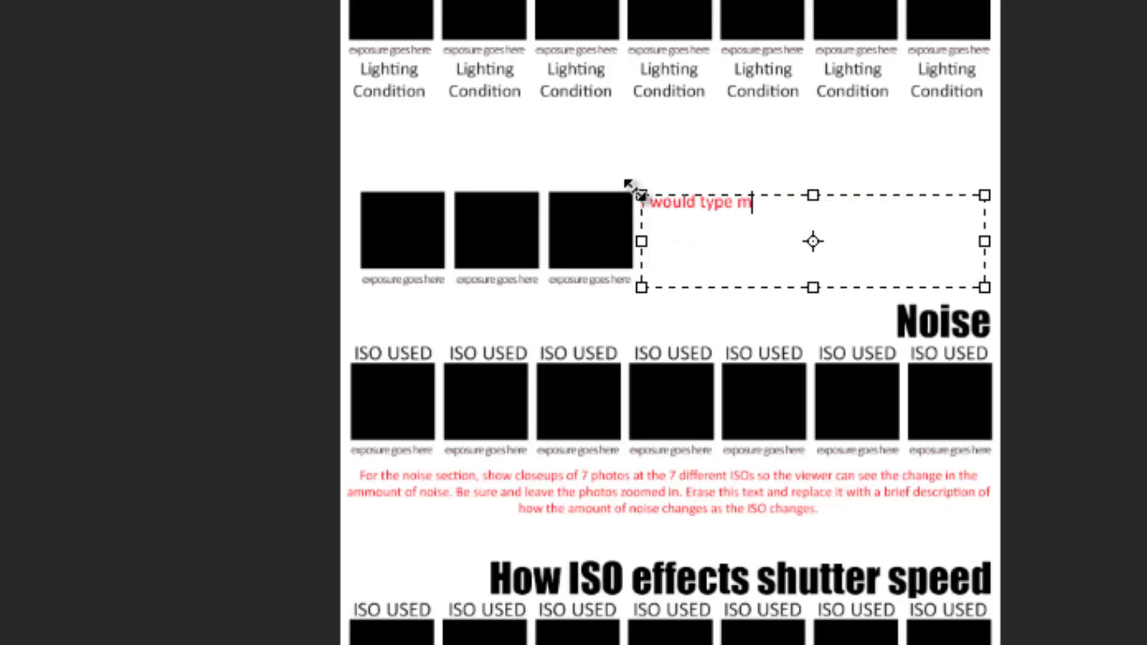
{"action": "type", "text": "y explanation"}
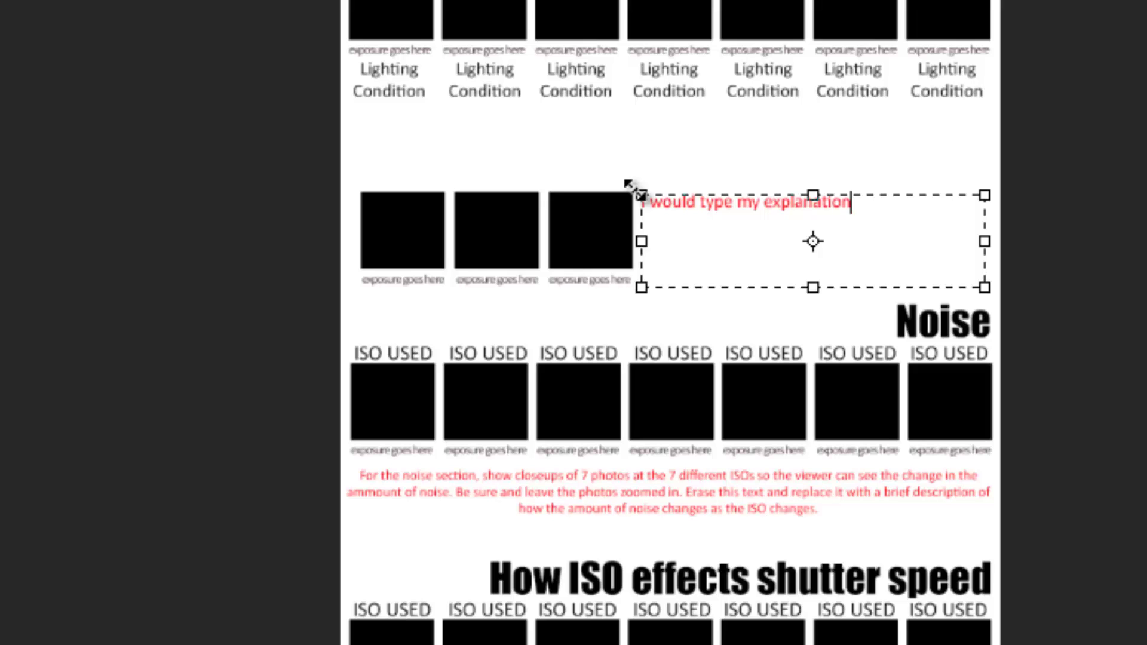
{"action": "key", "text": "ctrl+Return"}
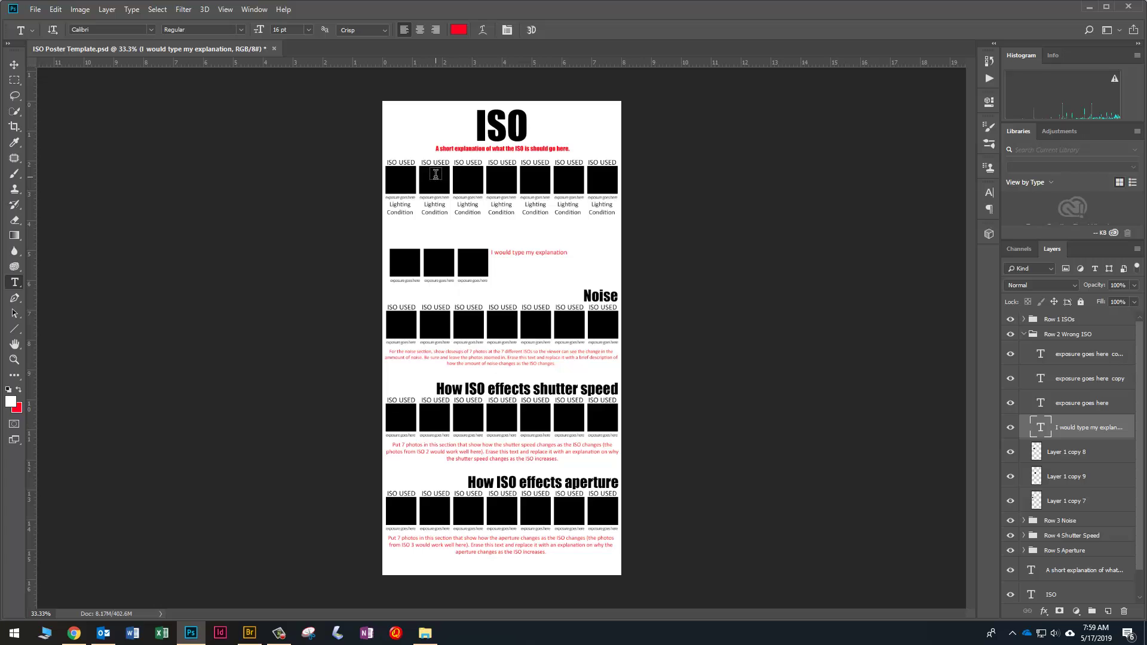
Step: Change the label above the first photo box in the top row to "ISO 100"
{"action": "scroll", "coordinate": [442, 162], "scroll_direction": "up", "scroll_amount": 10}
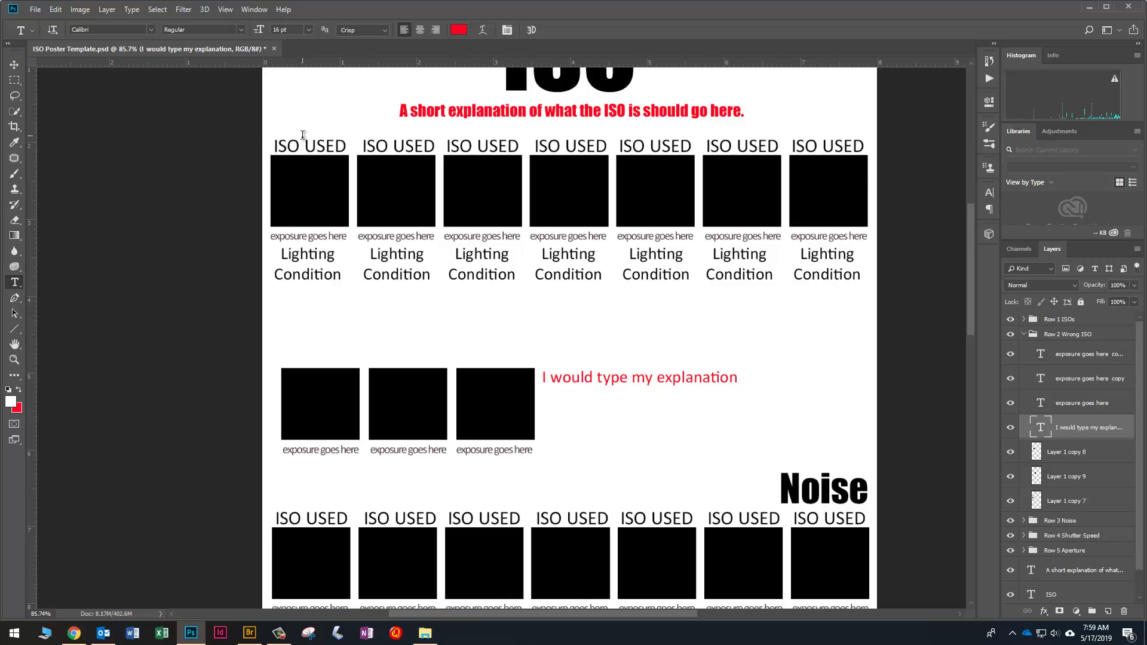
{"action": "left_click_drag", "start_coordinate": [305, 143], "coordinate": [348, 147]}
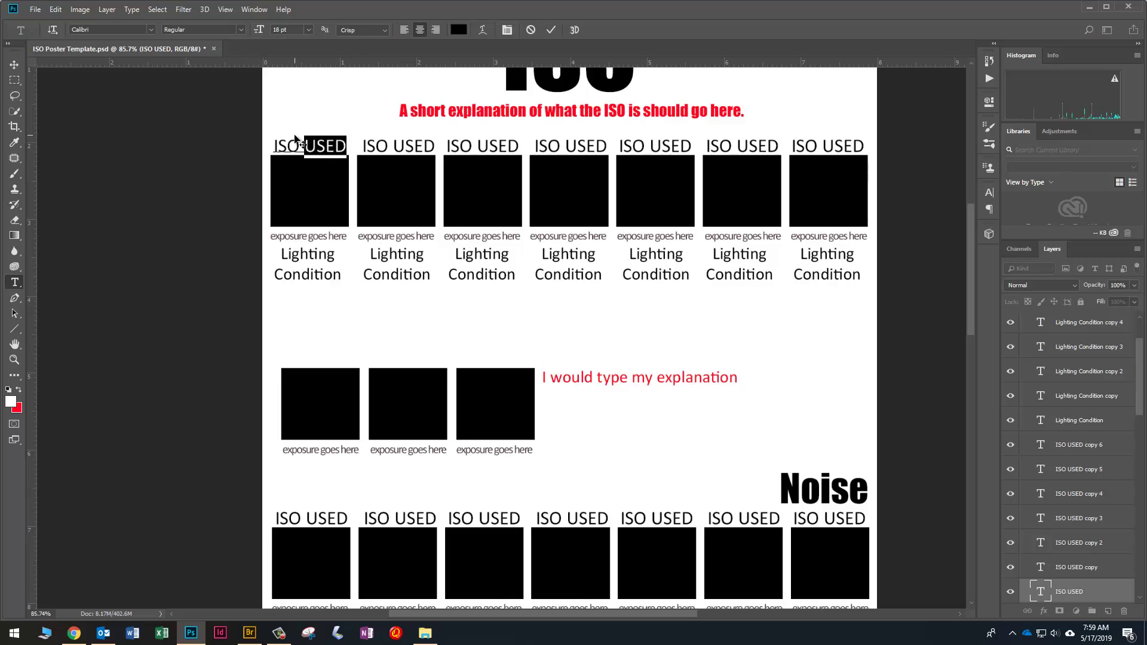
{"action": "key", "text": "BackSpace"}
{"action": "key", "text": "BackSpace"}
{"action": "key", "text": "BackSpace"}
{"action": "key", "text": "BackSpace"}
{"action": "type", "text": "100"}
{"action": "key", "text": "ctrl+Return"}
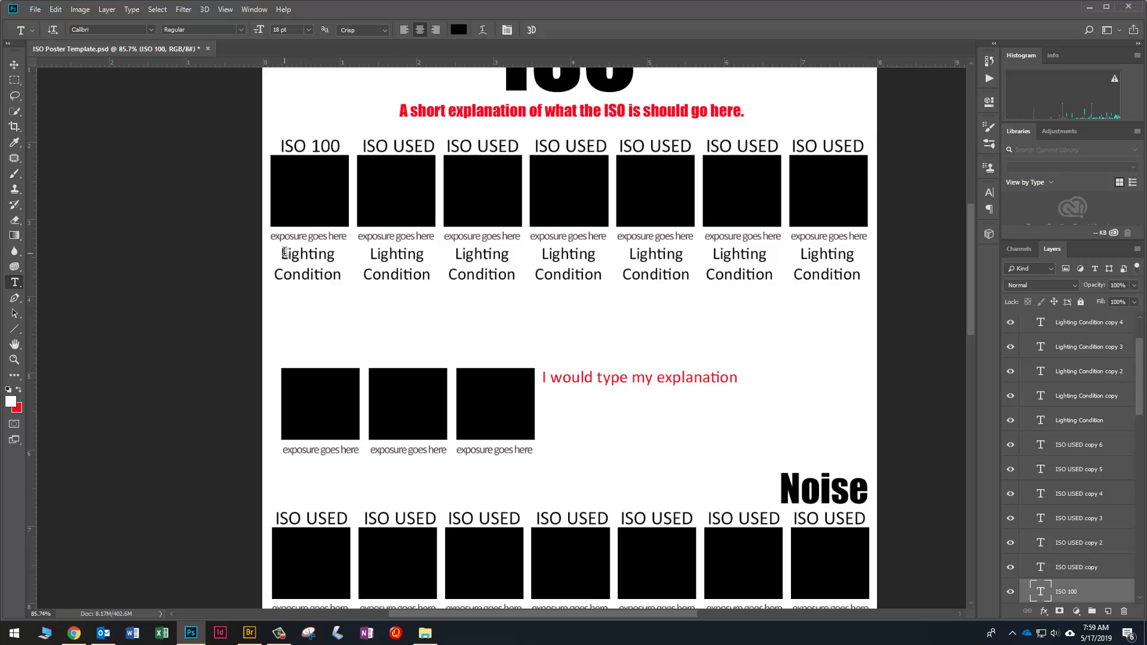
Step: Replace the lighting condition captions under the first two top-row boxes with "Sun" and "Sun with Motion"
{"action": "left_click_drag", "start_coordinate": [282, 253], "coordinate": [355, 279]}
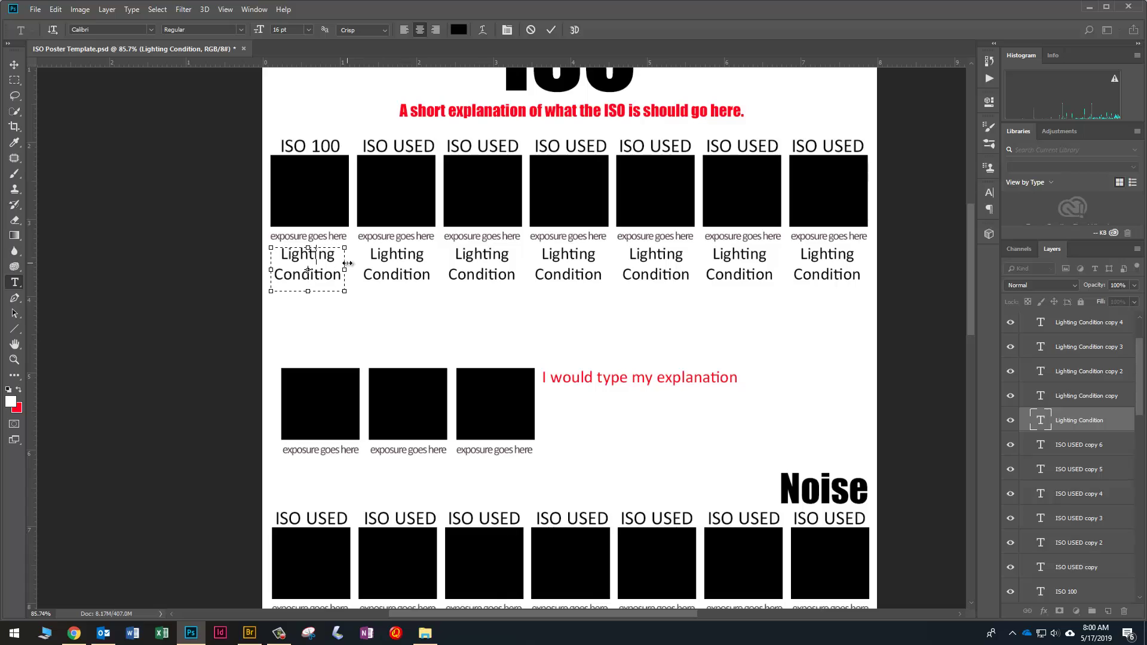
{"action": "type", "text": "Sun"}
{"action": "key", "text": "ctrl+Return"}
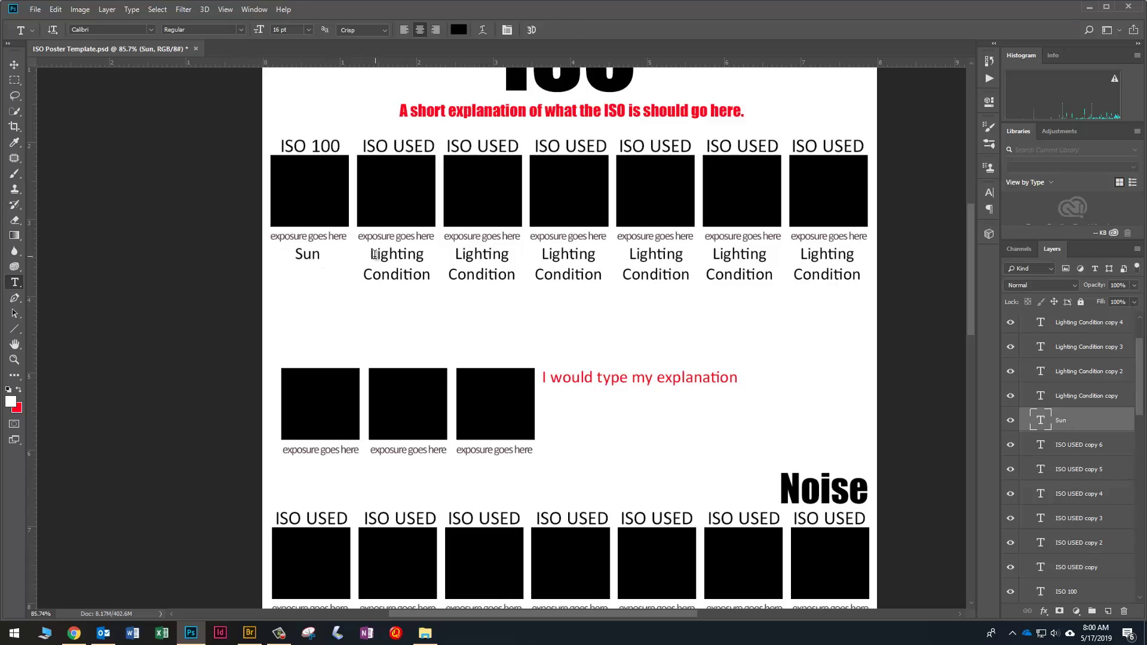
{"action": "left_click_drag", "start_coordinate": [374, 254], "coordinate": [445, 275]}
{"action": "type", "text": "S"}
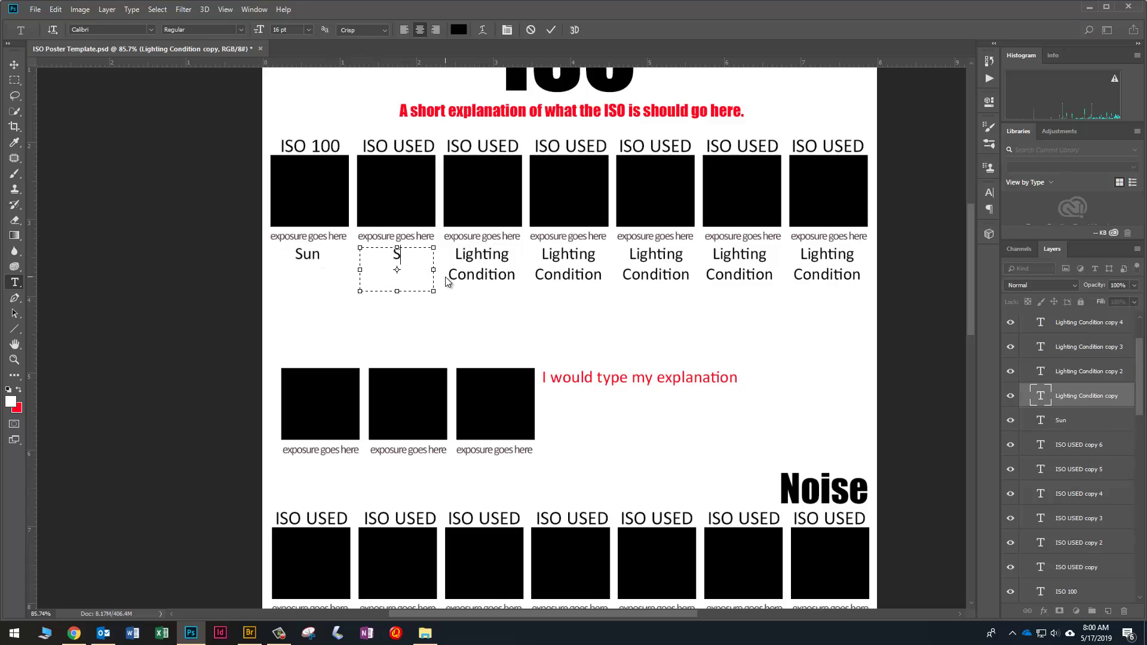
{"action": "type", "text": "un with Motion"}
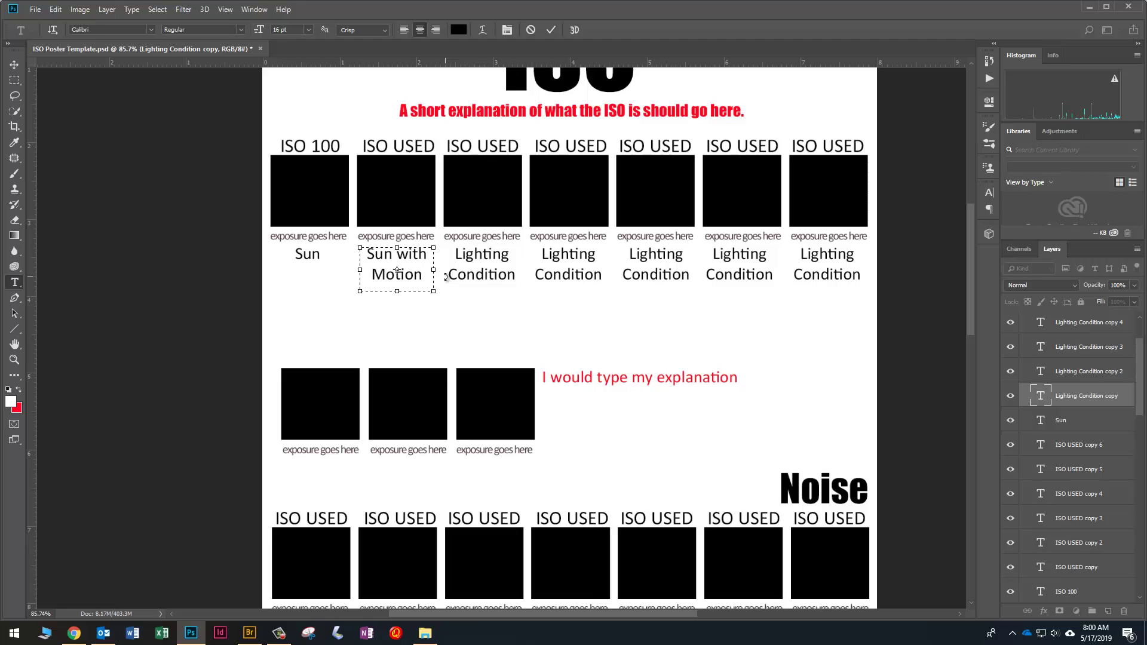
{"action": "key", "text": "ctrl+Return"}
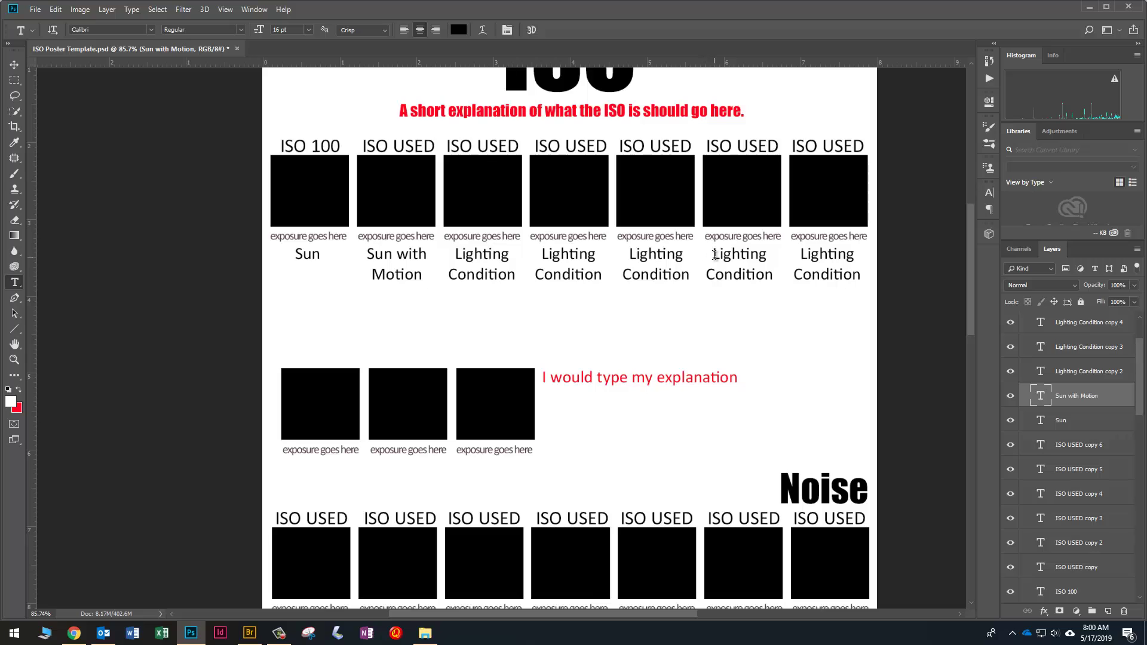
Step: Replace the lighting condition caption under the sixth top-row box with "Inside with motion"
{"action": "left_click_drag", "start_coordinate": [705, 256], "coordinate": [778, 281]}
{"action": "type", "text": "In"}
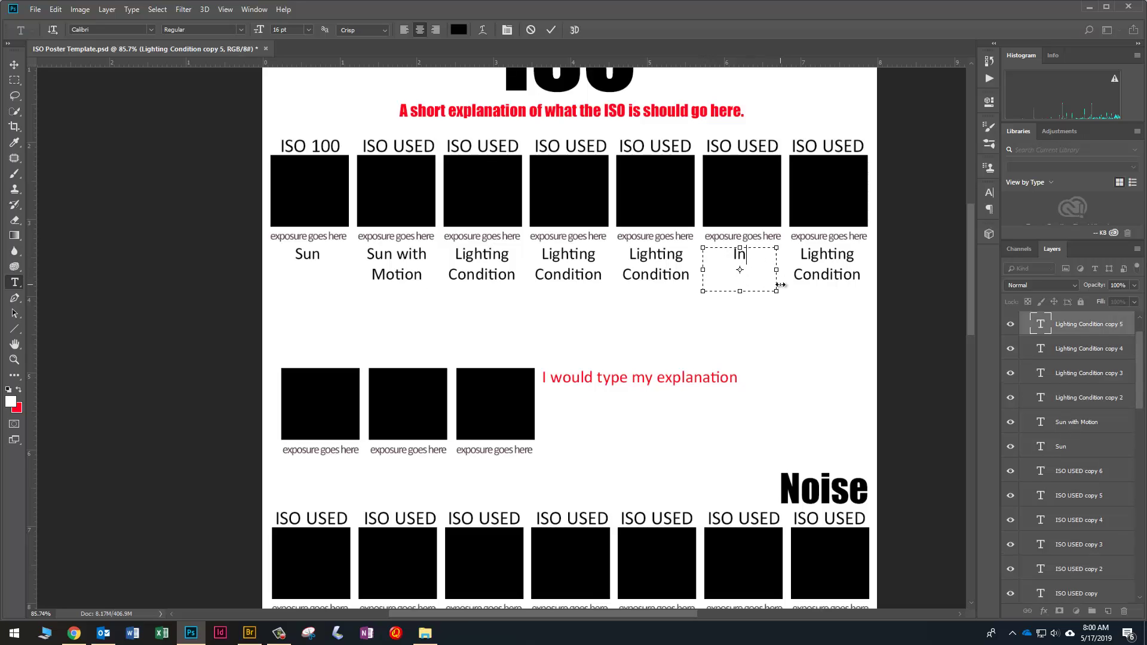
{"action": "type", "text": "side with m"}
{"action": "key", "text": "BackSpace"}
{"action": "key", "text": "BackSpace"}
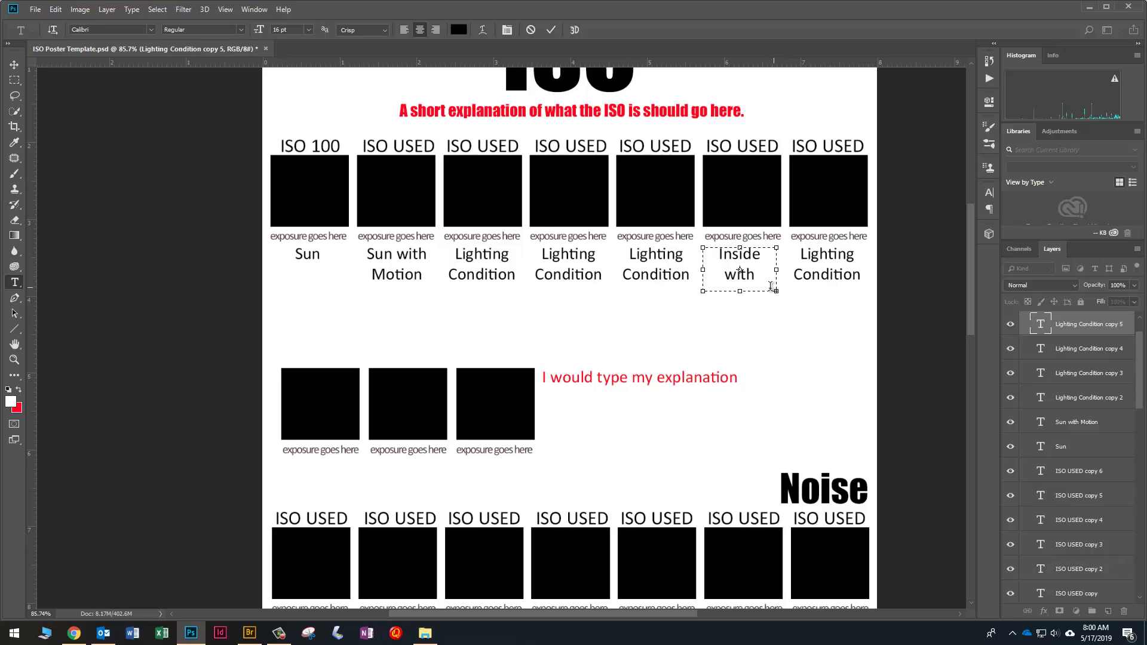
{"action": "type", "text": "motionn"}
{"action": "key", "text": "BackSpace"}
{"action": "left_click", "coordinate": [742, 312]}
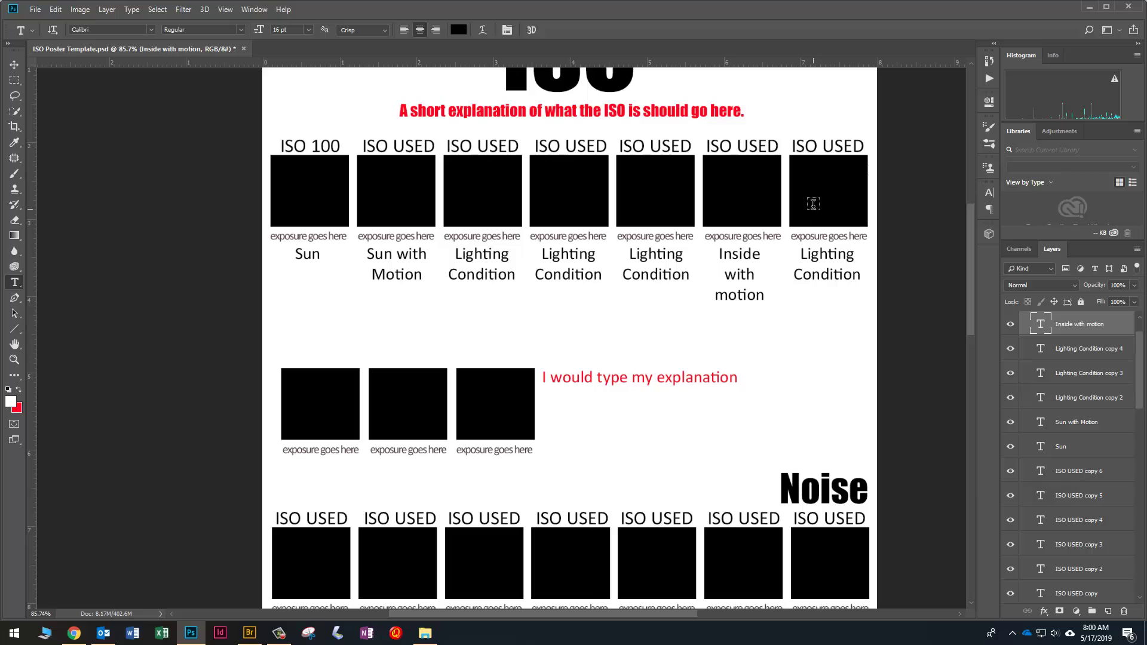
Step: Examine which layer each black photo box belongs to by selecting boxes in the top, wrong-ISO and Noise rows with the Move tool
{"action": "scroll", "coordinate": [1103, 481], "scroll_direction": "down", "scroll_amount": 1}
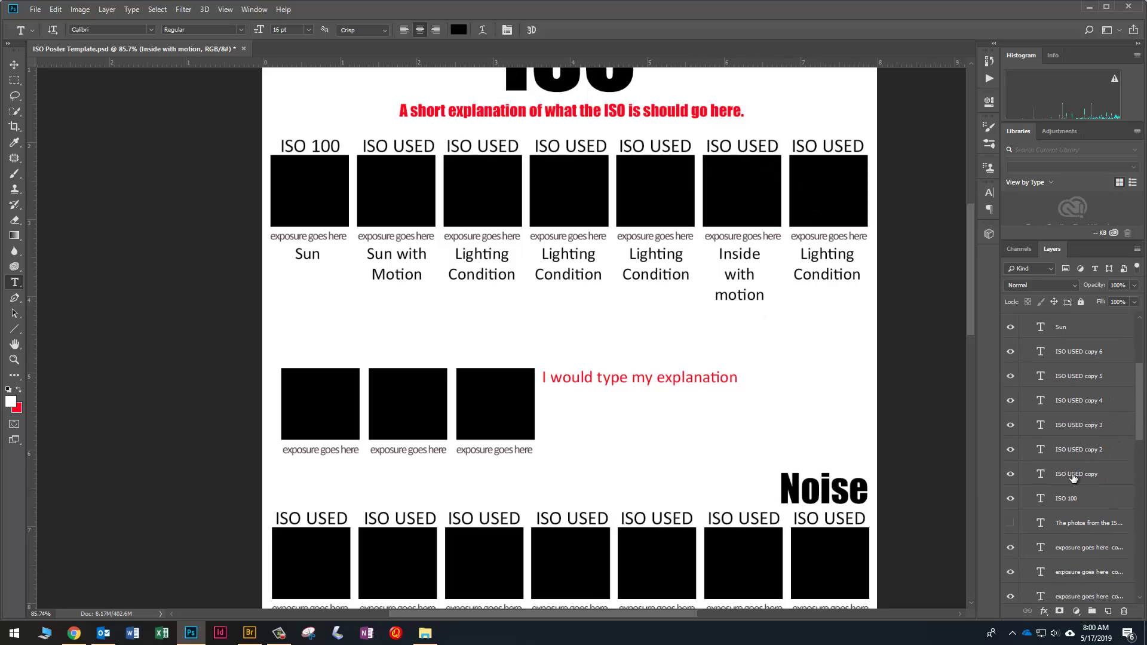
{"action": "scroll", "coordinate": [1069, 481], "scroll_direction": "up", "scroll_amount": 2}
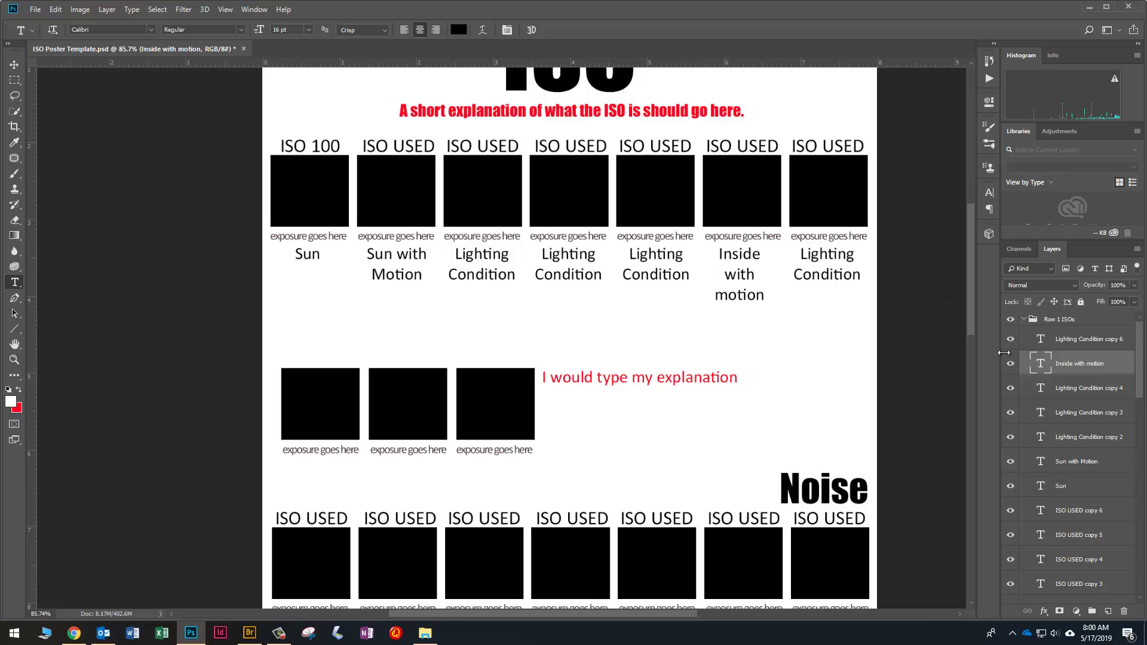
{"action": "left_click", "coordinate": [15, 68]}
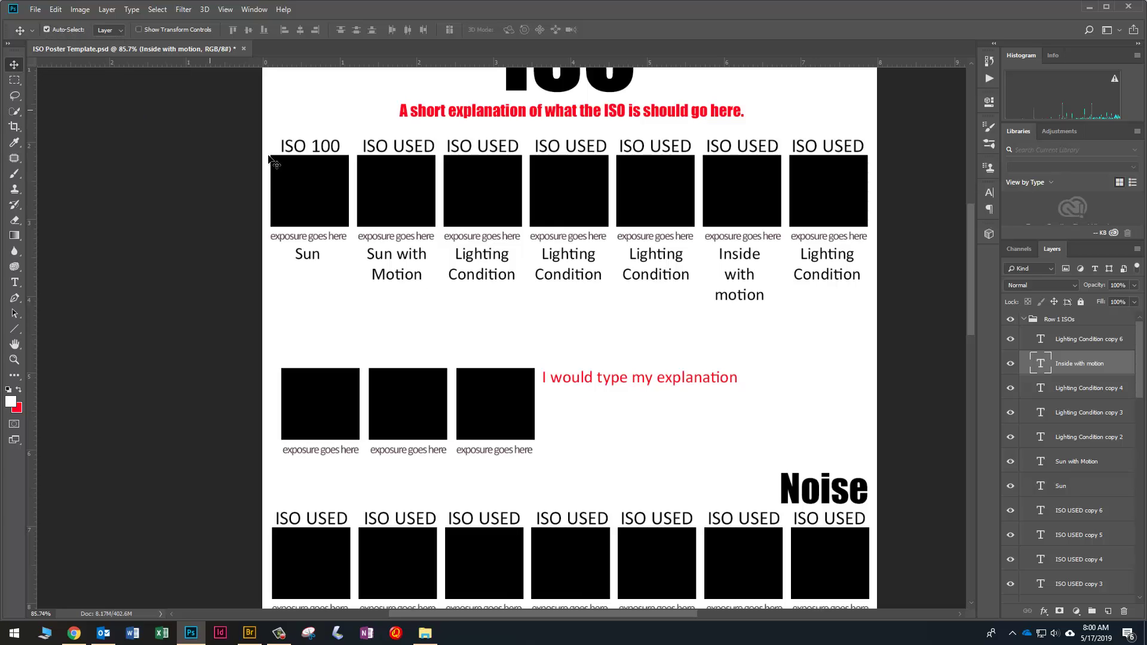
{"action": "left_click", "coordinate": [315, 198]}
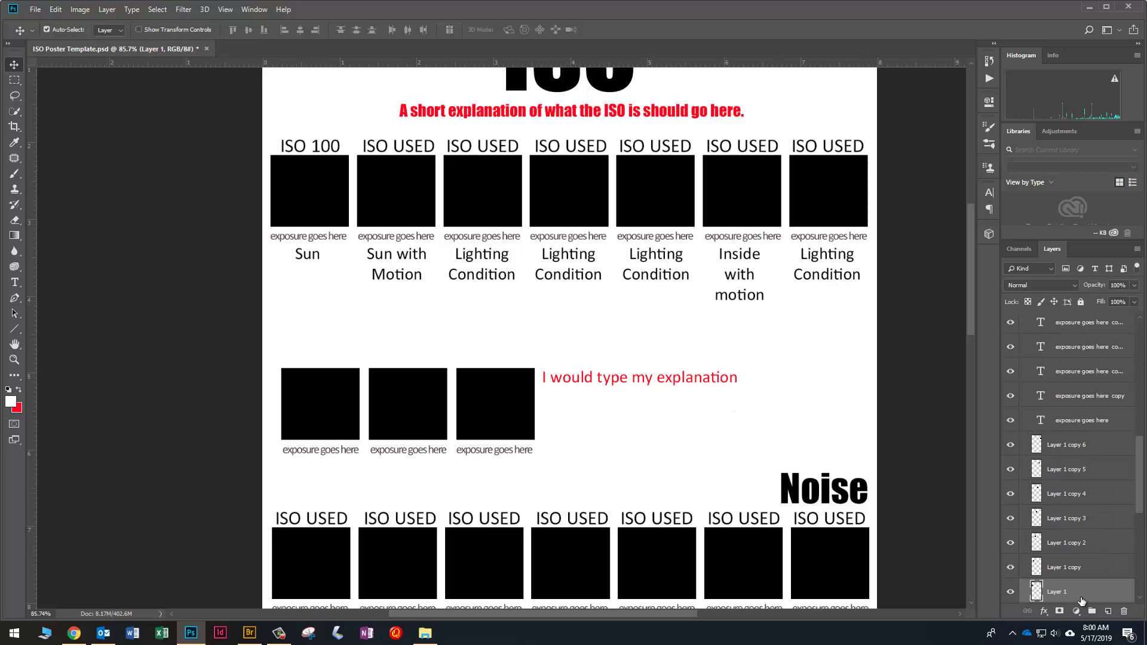
{"action": "left_click", "coordinate": [420, 192]}
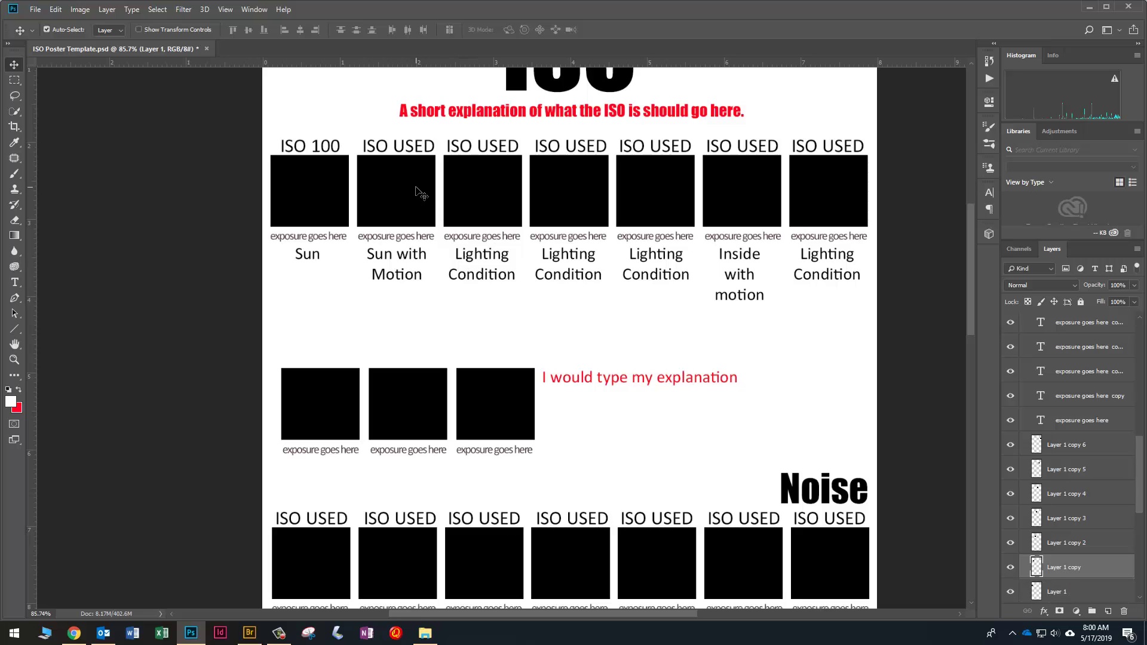
{"action": "left_click", "coordinate": [468, 210]}
{"action": "left_click", "coordinate": [495, 417]}
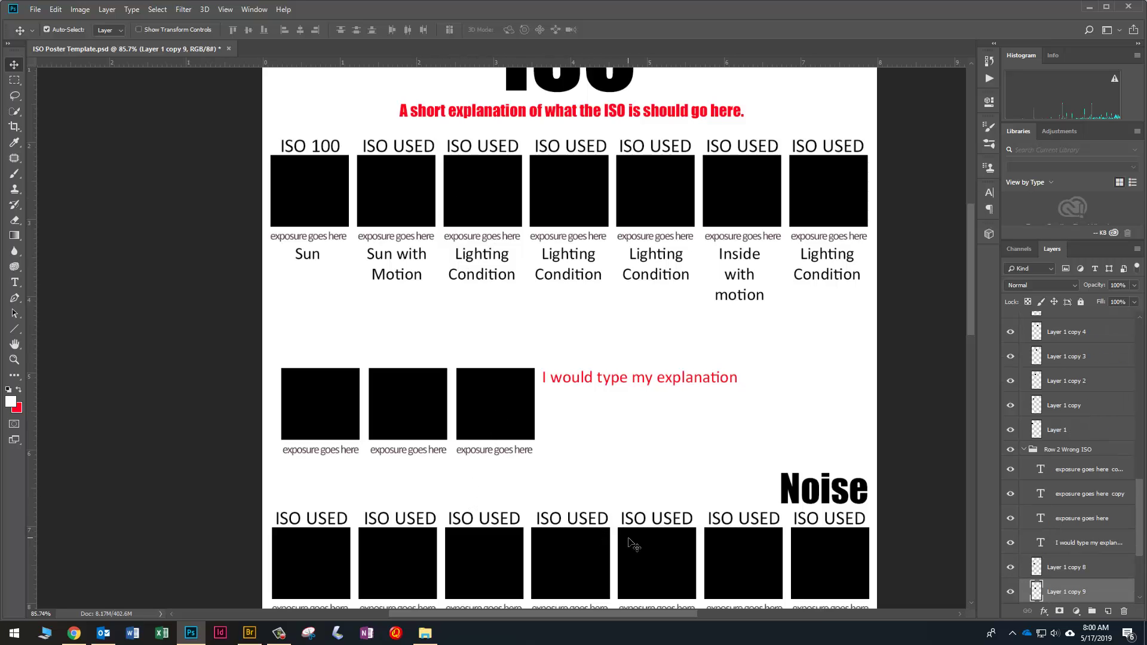
{"action": "left_click", "coordinate": [640, 555]}
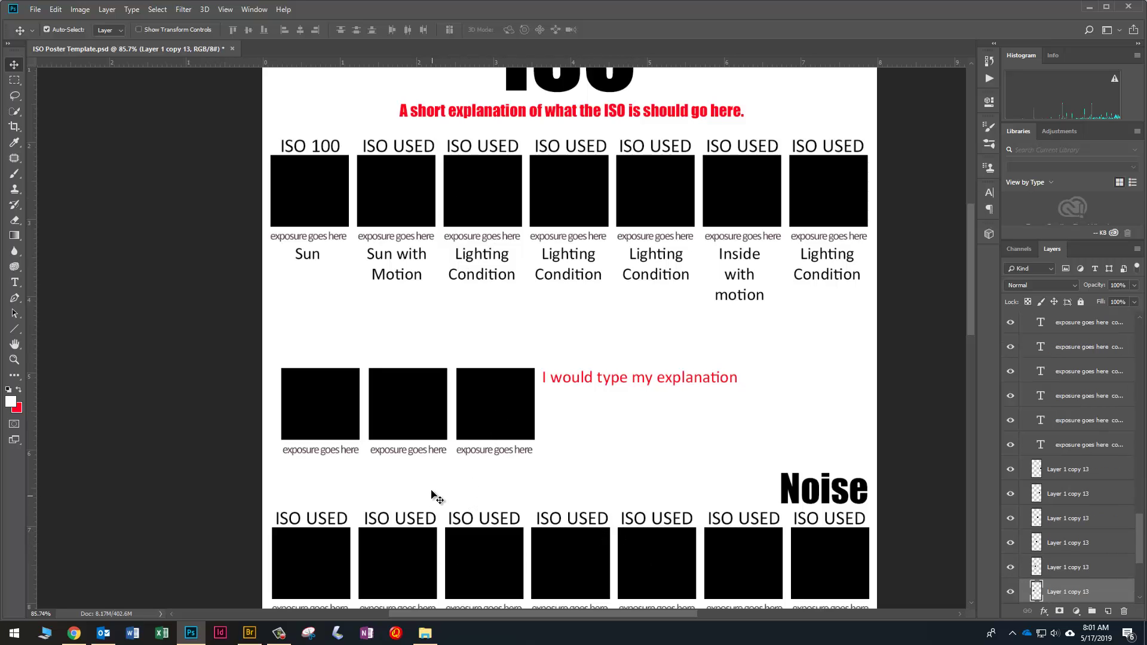
{"action": "scroll", "coordinate": [434, 490], "scroll_direction": "up", "scroll_amount": 2}
{"action": "scroll", "coordinate": [434, 490], "scroll_direction": "down", "scroll_amount": 3}
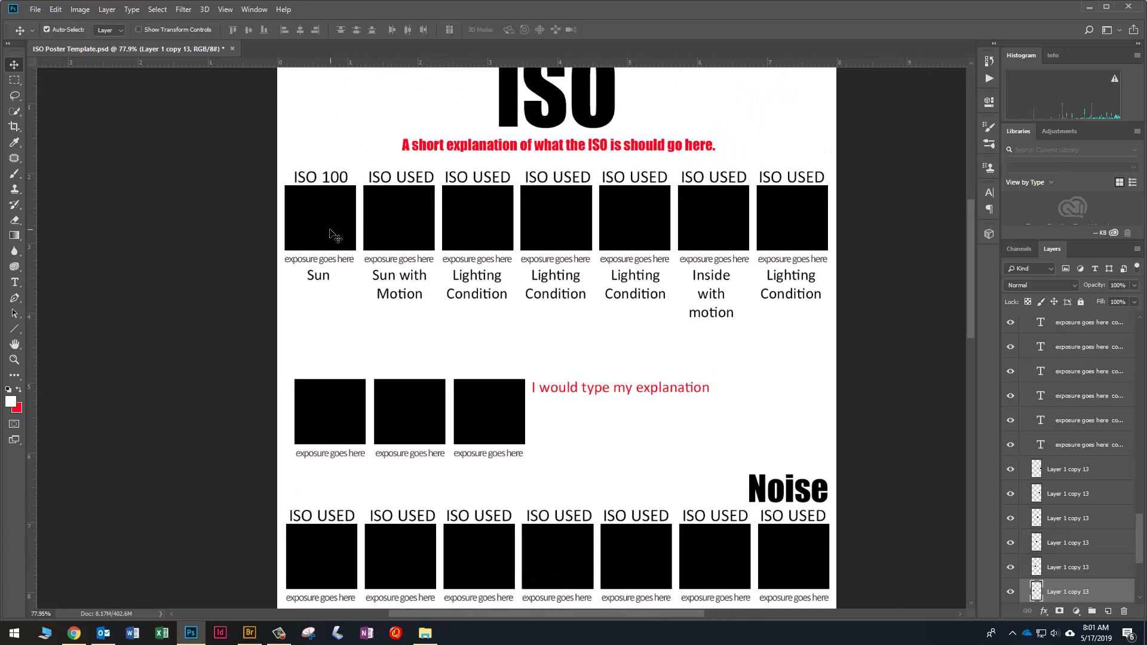
Step: Select the black box under ISO 100, then switch to Bridge and view IMG_0369.JPG and its metadata in the Intro to ISO 4 folder
{"action": "left_click", "coordinate": [321, 221]}
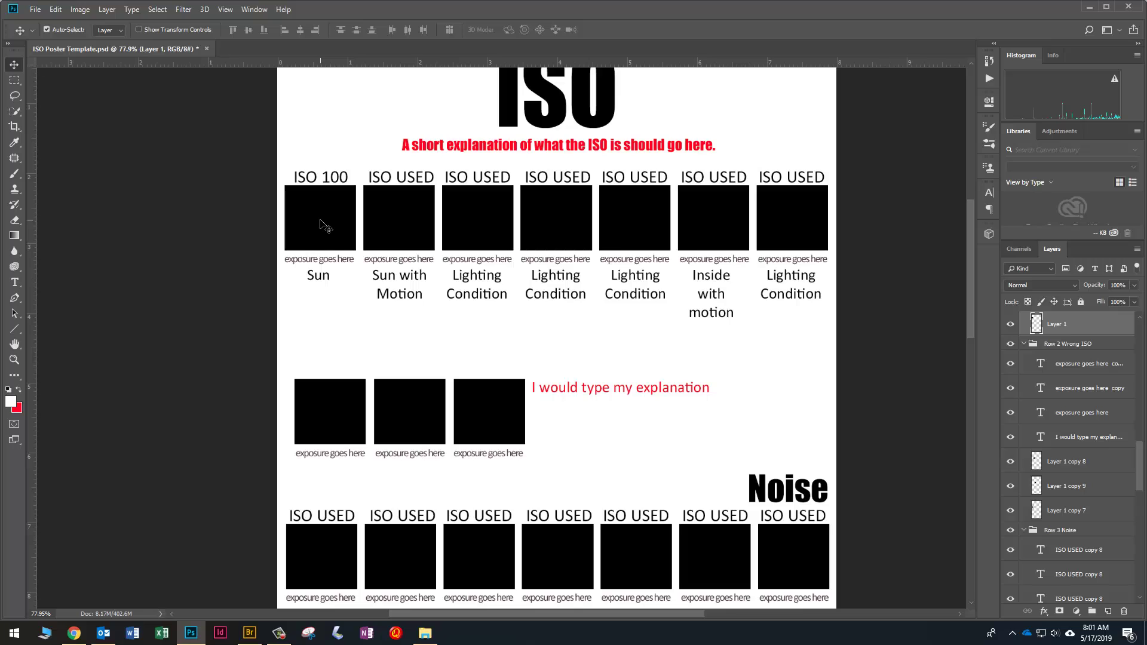
{"action": "key", "text": "ctrl+alt+o"}
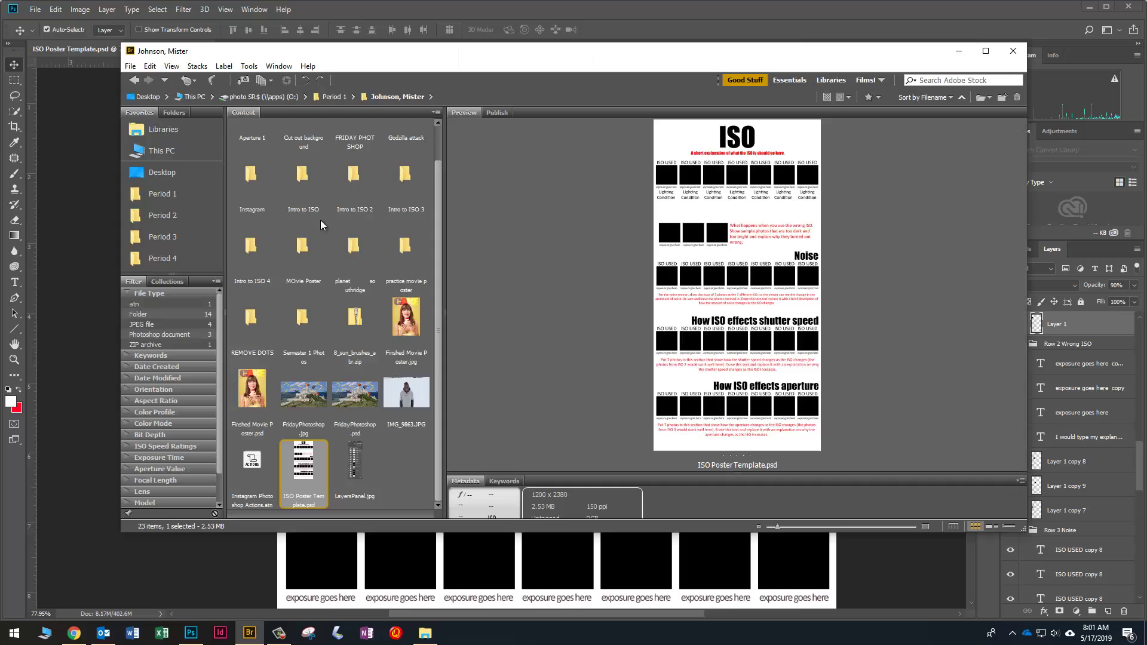
{"action": "double_click", "coordinate": [246, 256]}
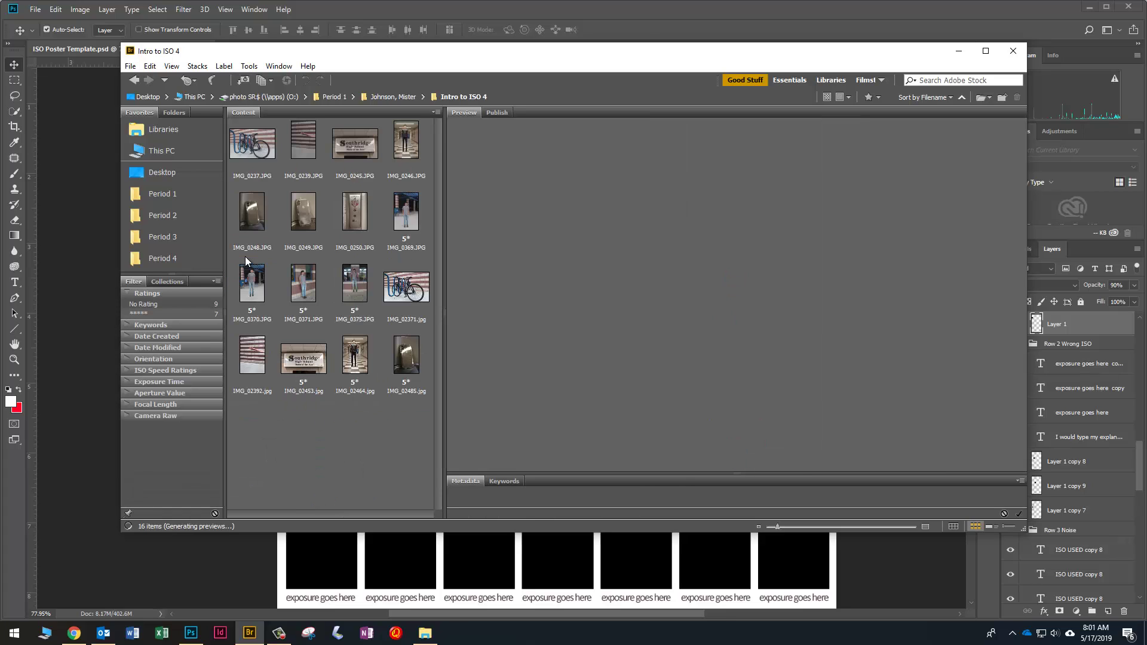
{"action": "left_click", "coordinate": [405, 210]}
{"action": "mouse_move", "coordinate": [522, 477]}
{"action": "left_mouse_down"}
{"action": "mouse_move", "coordinate": [531, 395]}
{"action": "mouse_move", "coordinate": [530, 460]}
{"action": "left_mouse_up"}
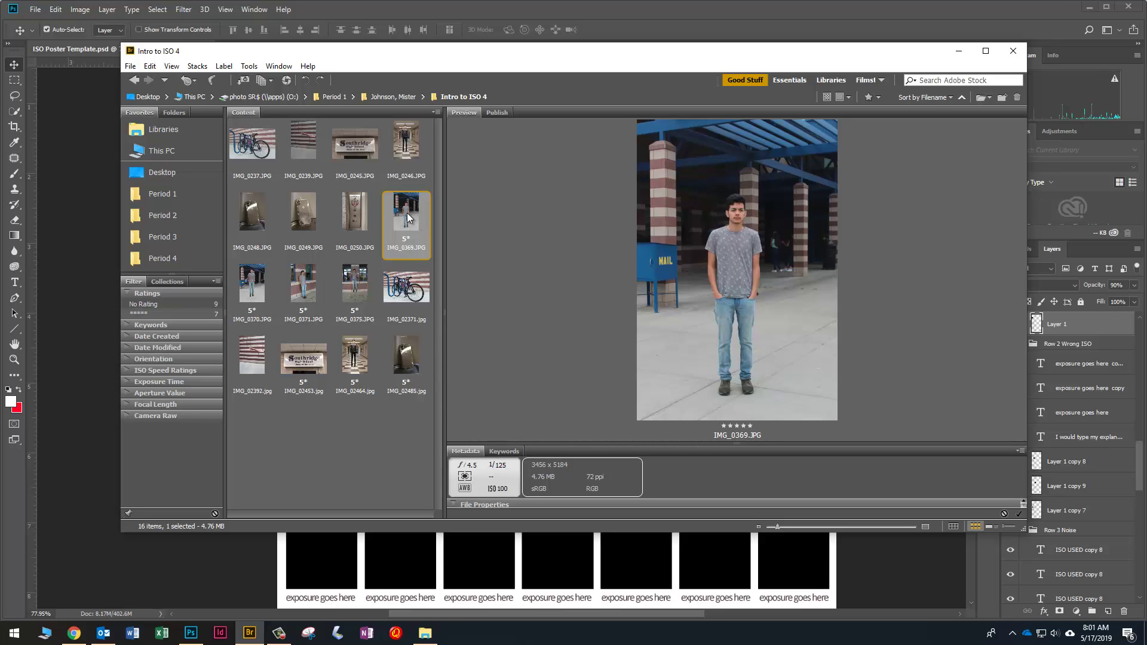
{"action": "left_click_drag", "start_coordinate": [461, 50], "coordinate": [820, 67]}
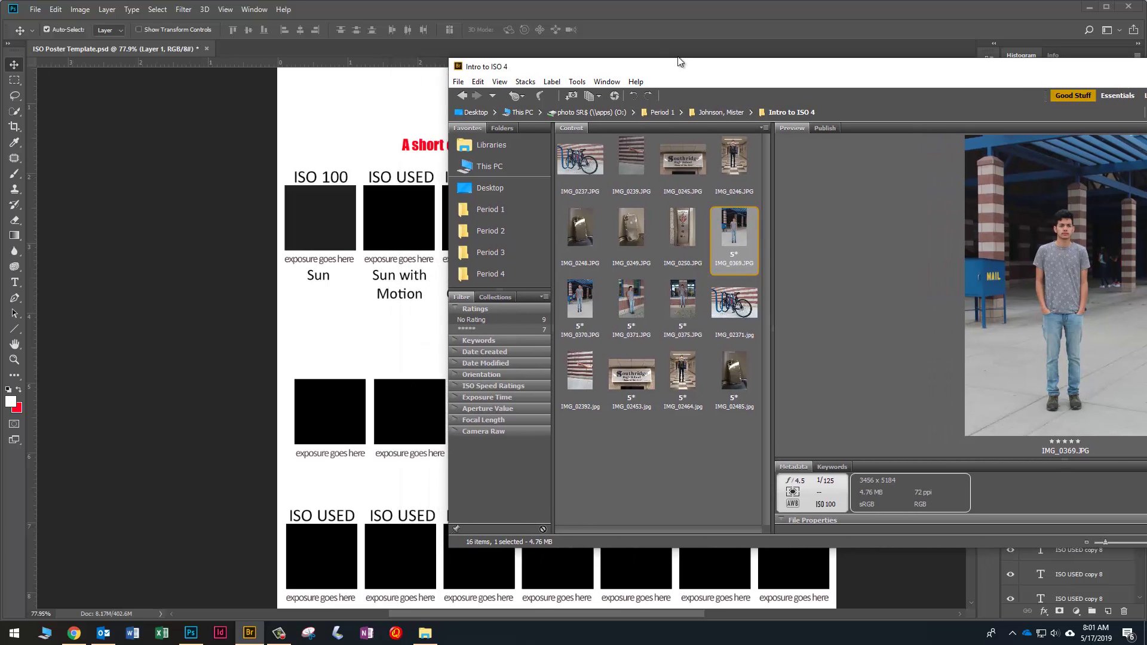
{"action": "left_click_drag", "start_coordinate": [891, 80], "coordinate": [525, 90]}
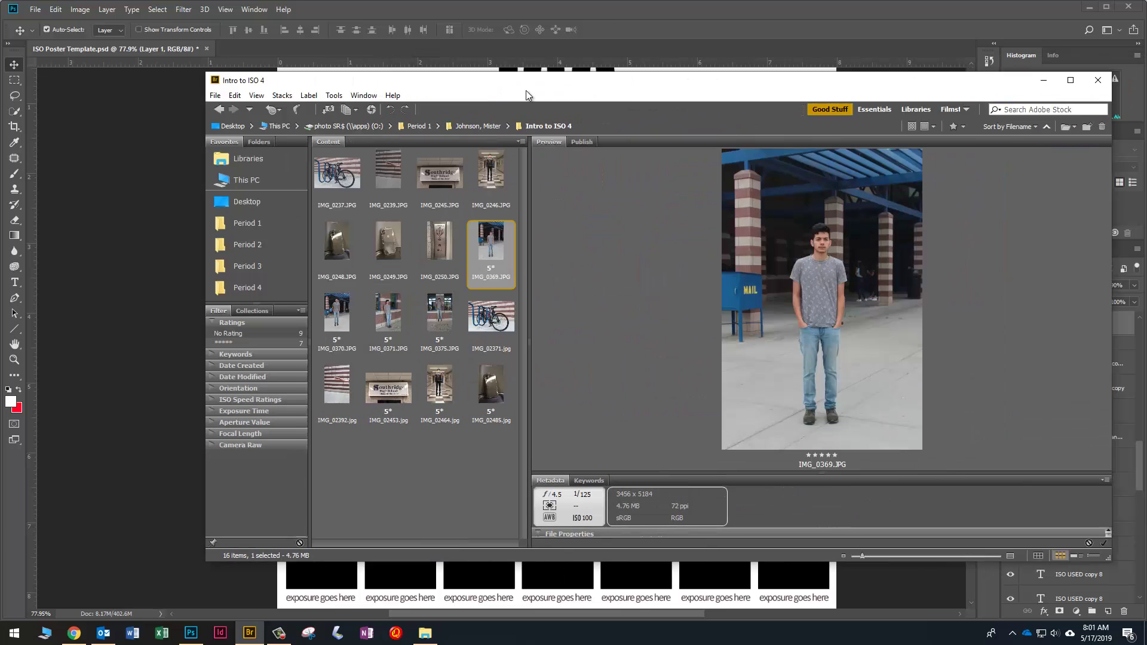
Step: Move the Bridge window aside to reveal the poster, and place IMG_0369.JPG from Bridge into the poster document
{"action": "double_click", "coordinate": [936, 78]}
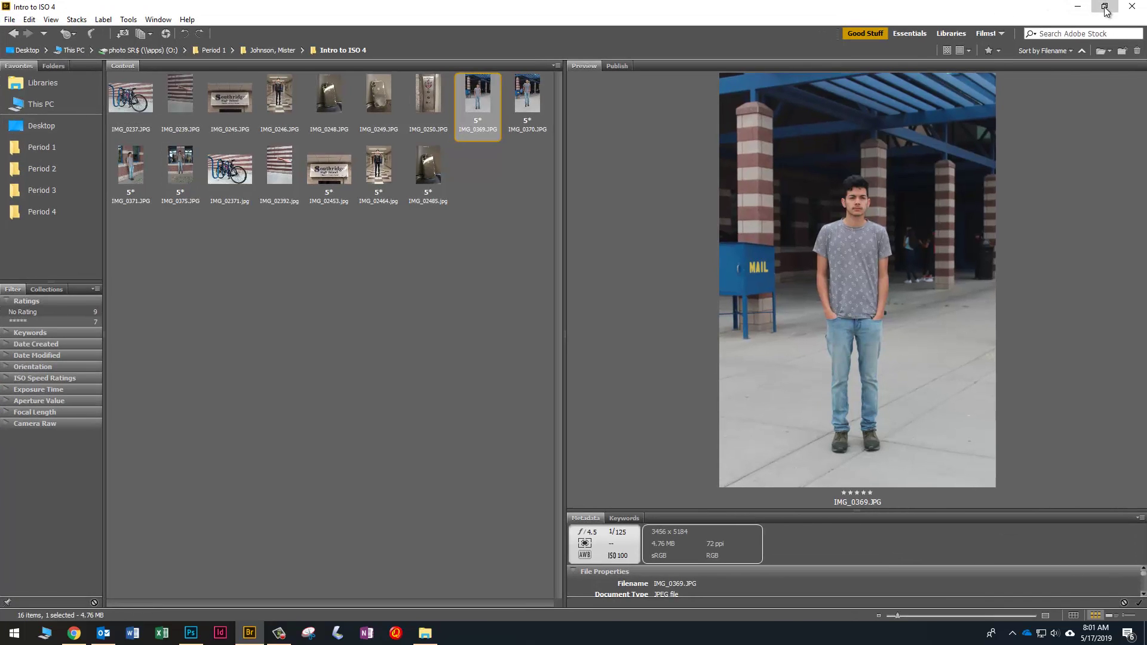
{"action": "left_click", "coordinate": [1105, 7]}
{"action": "left_click_drag", "start_coordinate": [335, 92], "coordinate": [731, 120]}
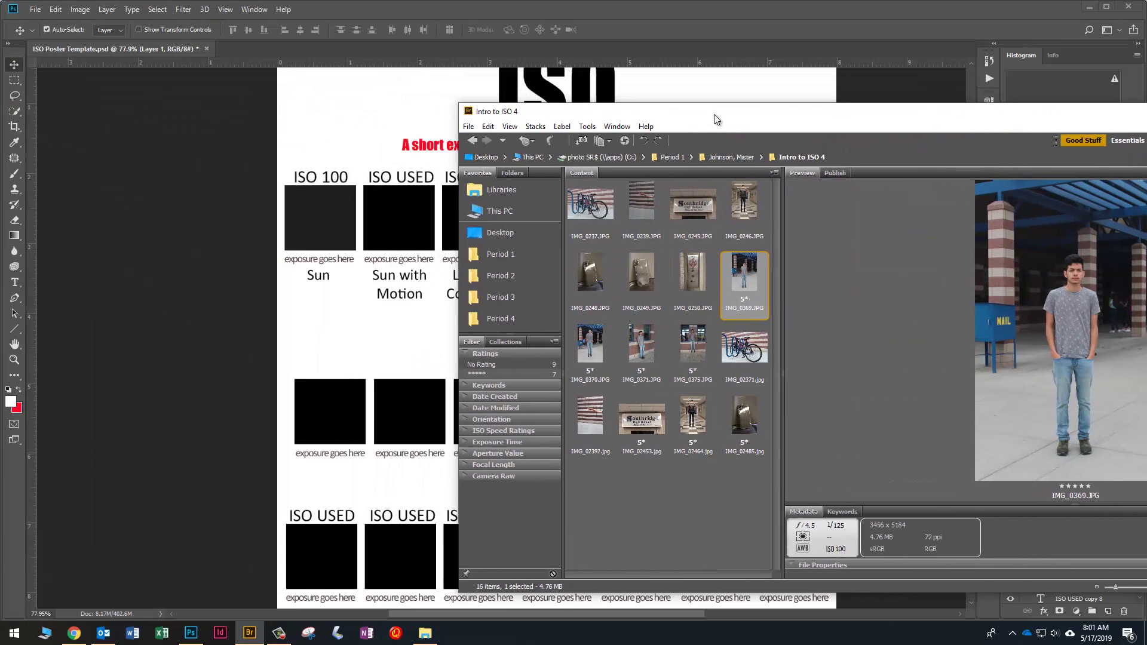
{"action": "left_click_drag", "start_coordinate": [751, 275], "coordinate": [358, 244]}
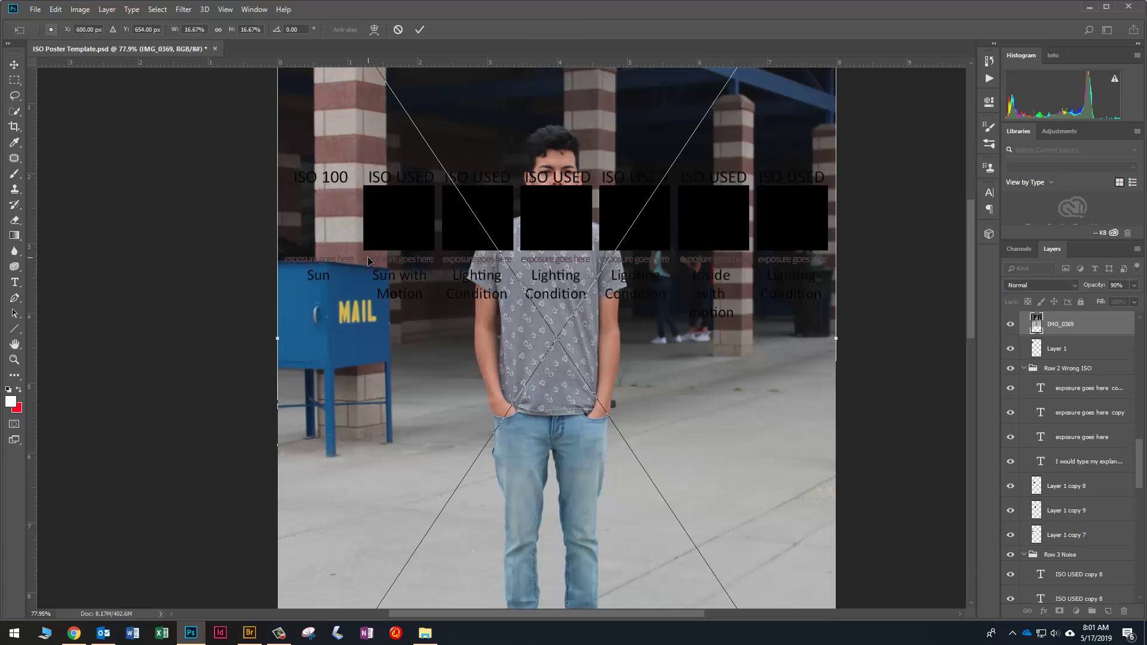
Step: Shift the placed IMG_0369 photo toward the ISO 100 box and scale it down to about 2.7%
{"action": "scroll", "coordinate": [571, 410], "scroll_direction": "down", "scroll_amount": 5}
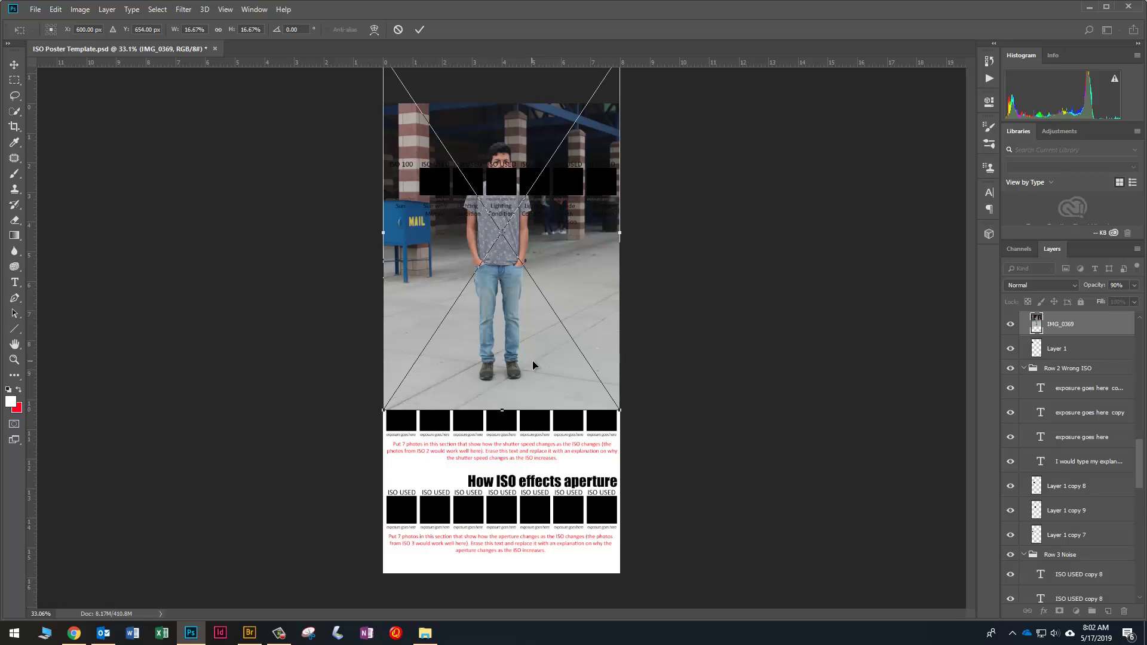
{"action": "left_click_drag", "start_coordinate": [547, 368], "coordinate": [445, 318]}
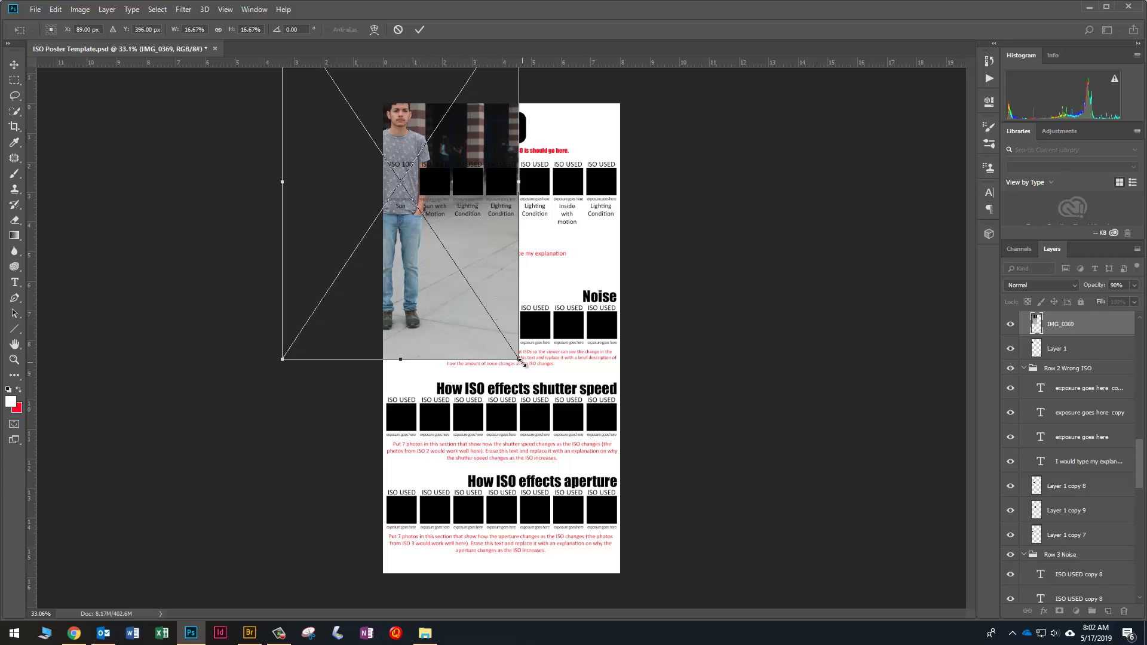
{"action": "left_click_drag", "start_coordinate": [520, 360], "coordinate": [411, 222]}
{"action": "scroll", "coordinate": [403, 186], "scroll_direction": "up", "scroll_amount": 6}
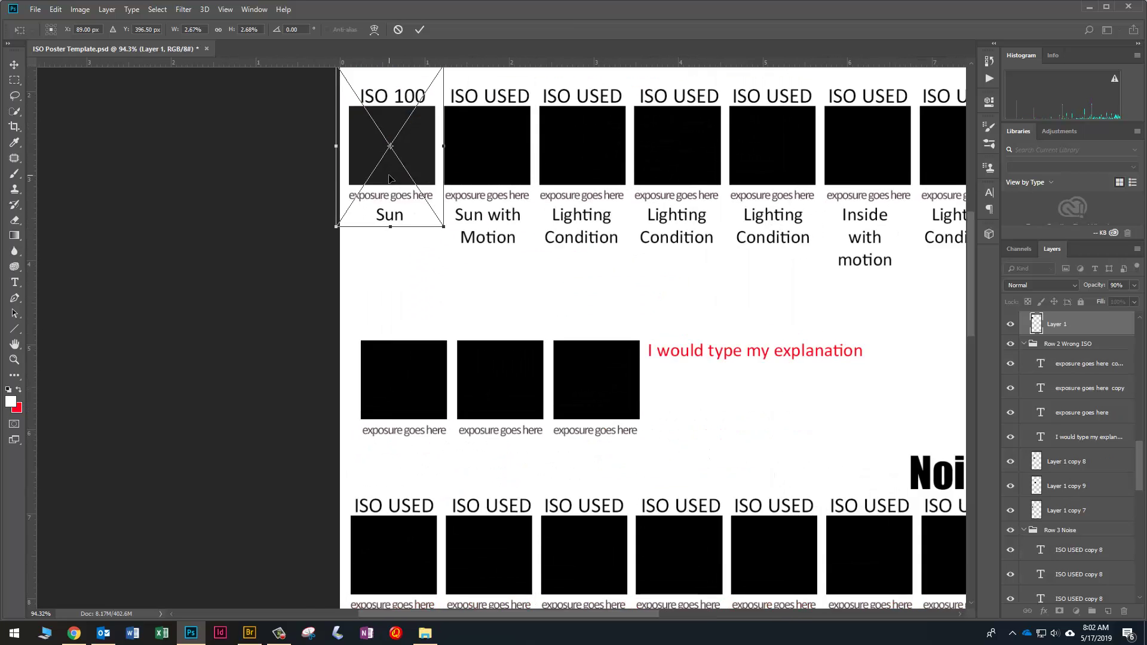
Step: Position the scaled photo over the box under ISO 100, commit the placement, and clip IMG_0369 to Layer 1 with a clipping mask
{"action": "left_click_drag", "start_coordinate": [423, 131], "coordinate": [416, 150]}
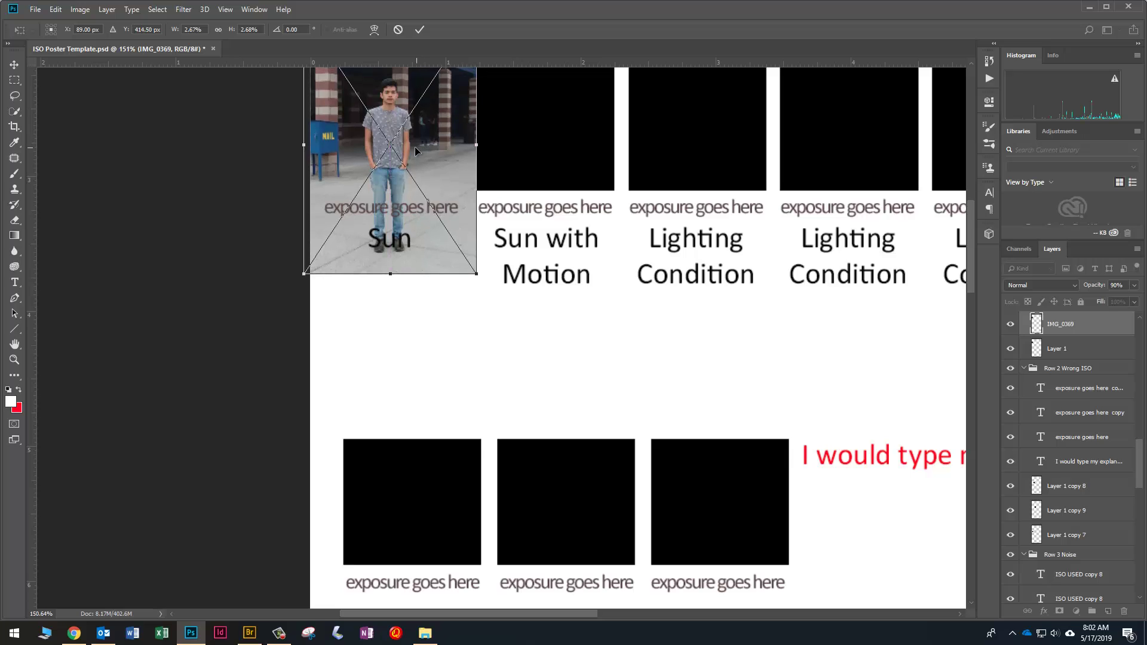
{"action": "scroll", "coordinate": [595, 163], "scroll_direction": "up", "scroll_amount": 3}
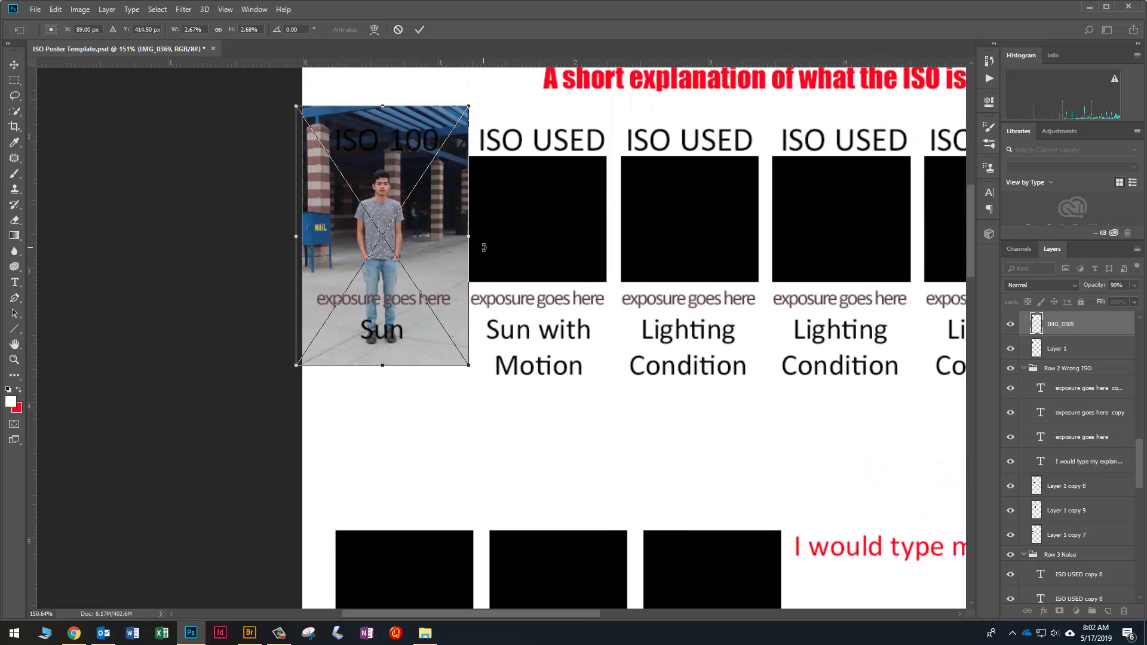
{"action": "key", "text": "Return"}
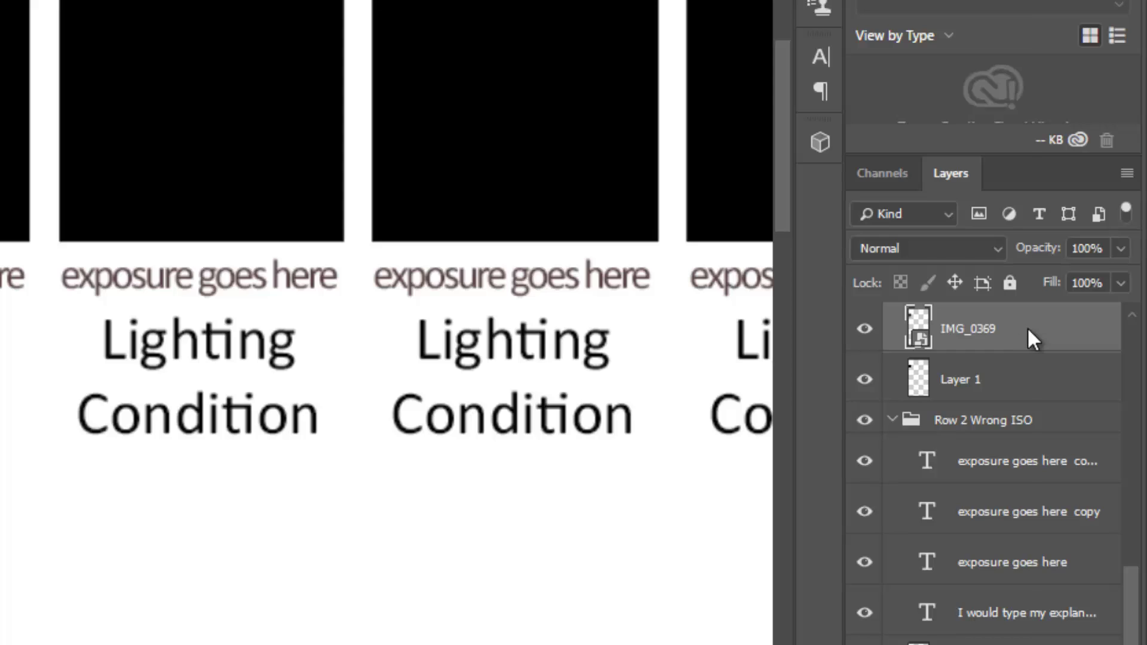
{"action": "right_click", "coordinate": [1027, 328]}
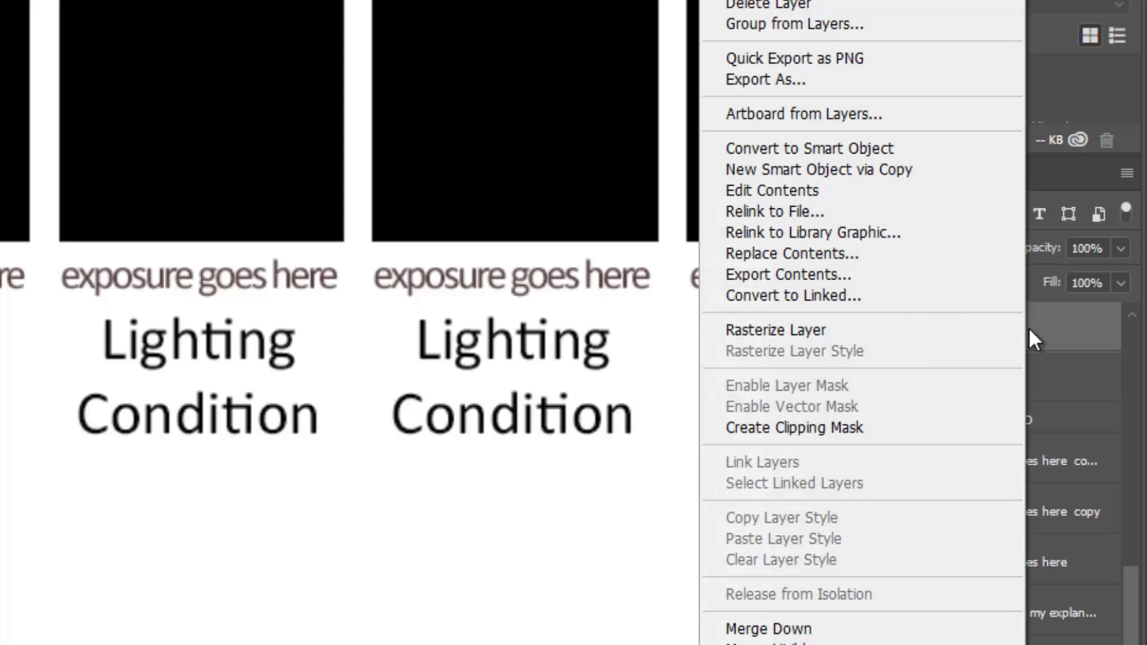
{"action": "left_click", "coordinate": [835, 424]}
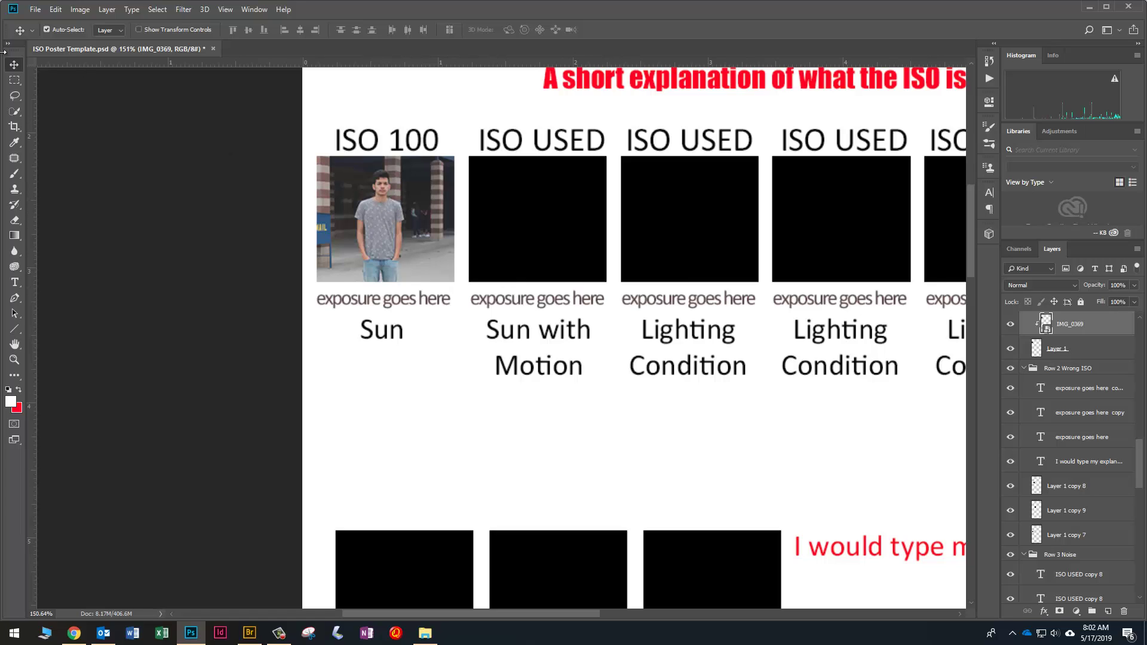
Step: Select the black box above "Sun with Motion" and place IMG_0370.JPG from Bridge into the poster
{"action": "left_click", "coordinate": [547, 232]}
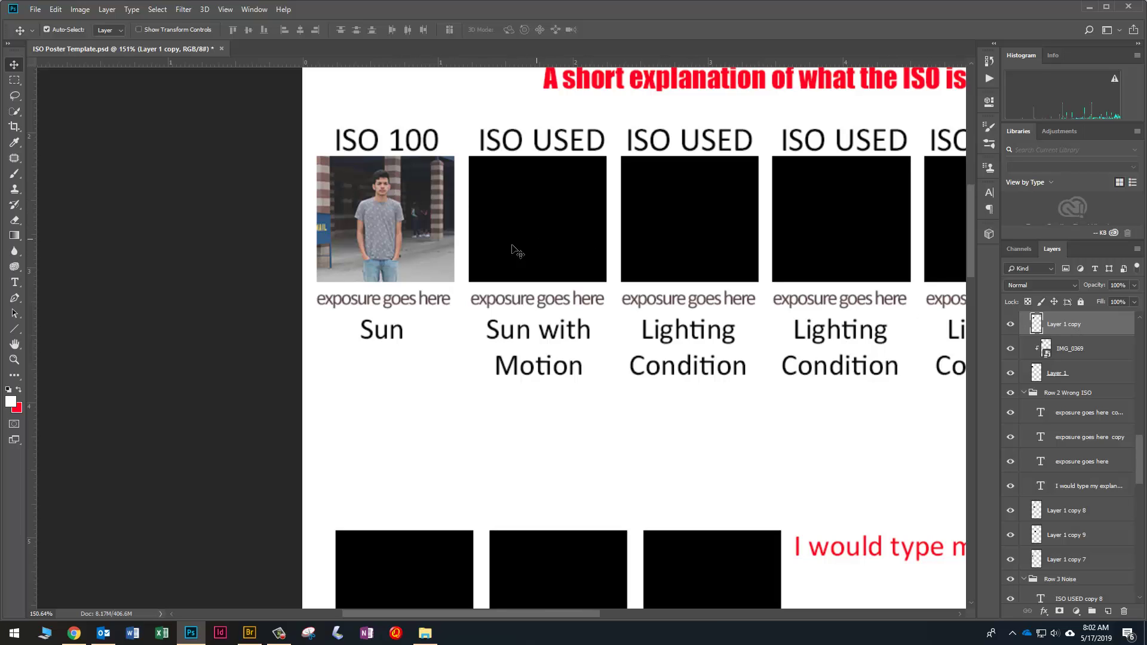
{"action": "left_click", "coordinate": [249, 633]}
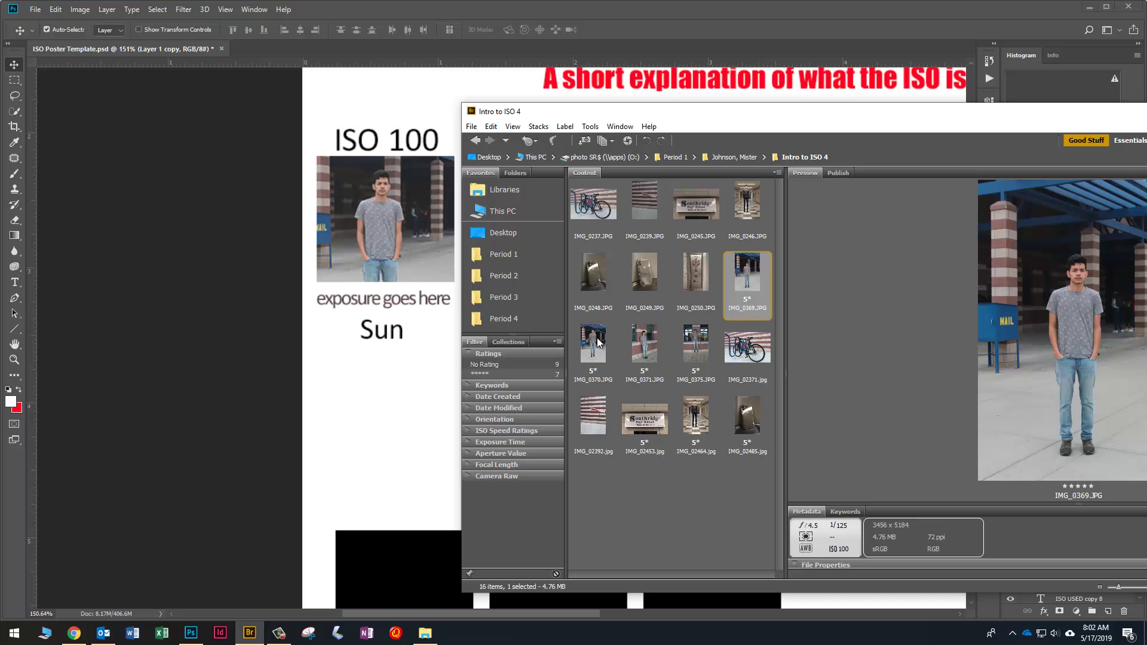
{"action": "left_click_drag", "start_coordinate": [597, 338], "coordinate": [435, 233]}
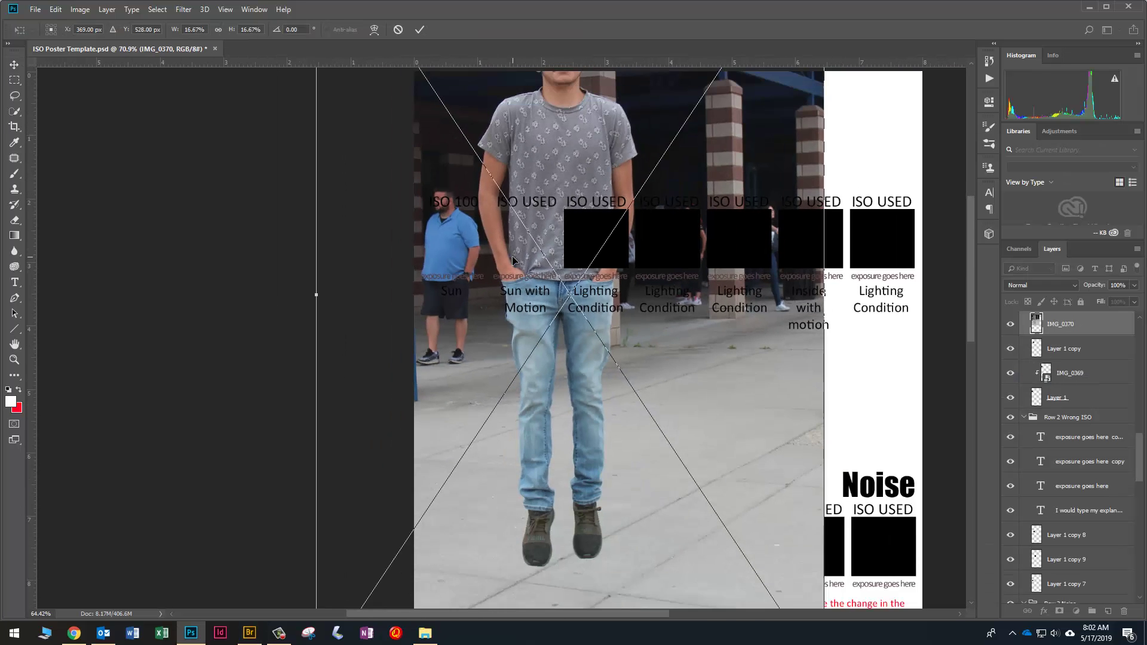
Step: Scale the placed IMG_0370 photo down over the "Sun with Motion" box and commit the placement
{"action": "left_click_drag", "start_coordinate": [512, 256], "coordinate": [448, 208]}
{"action": "key", "text": "ctrl+minus"}
{"action": "key", "text": "ctrl+minus"}
{"action": "key", "text": "Return"}
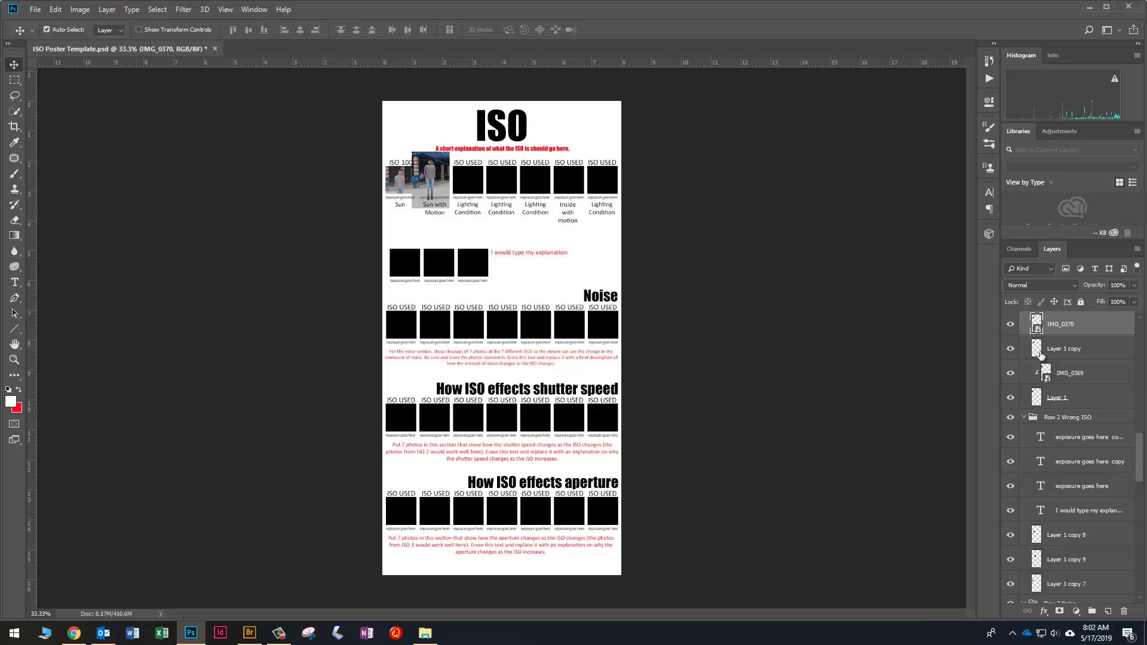
Step: Clip IMG_0370 to Layer 1 copy with a clipping mask and reposition it so the person's head and torso fill the box
{"action": "right_click", "coordinate": [1093, 325]}
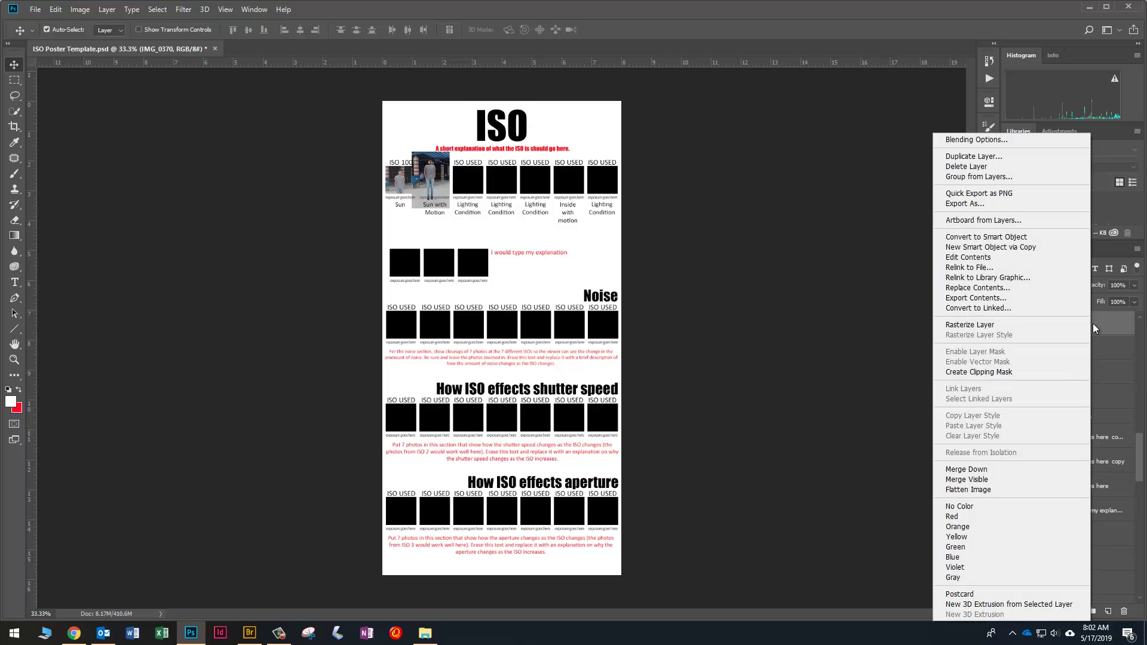
{"action": "left_click", "coordinate": [1004, 372]}
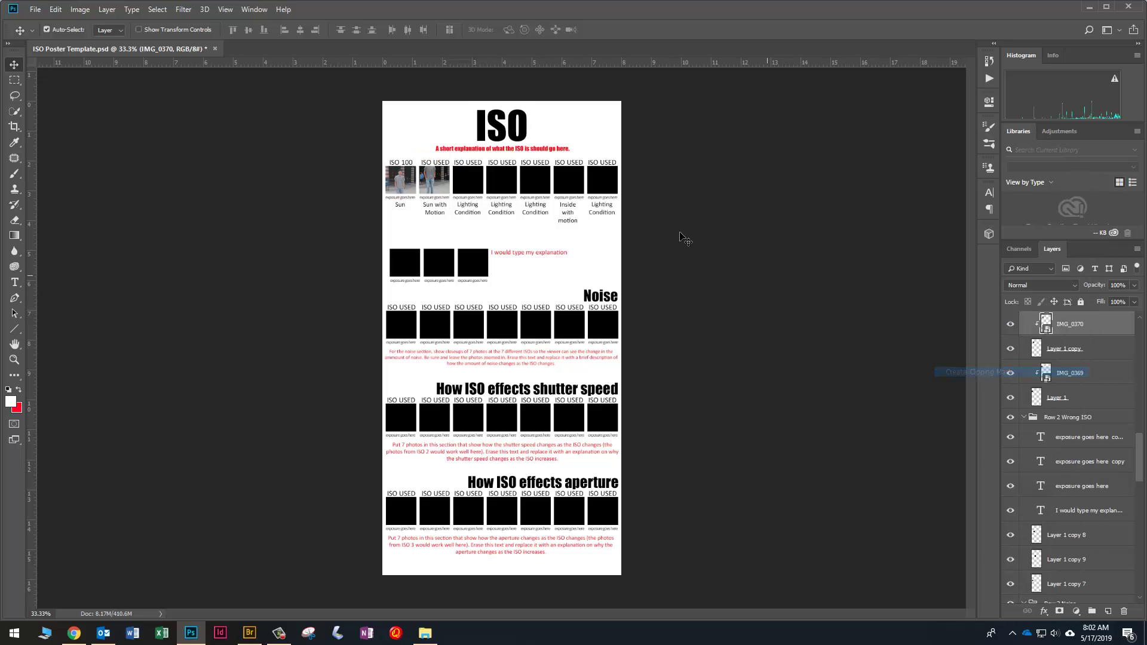
{"action": "scroll", "coordinate": [425, 160], "scroll_direction": "up", "scroll_amount": 3}
{"action": "left_click_drag", "start_coordinate": [419, 154], "coordinate": [433, 184]}
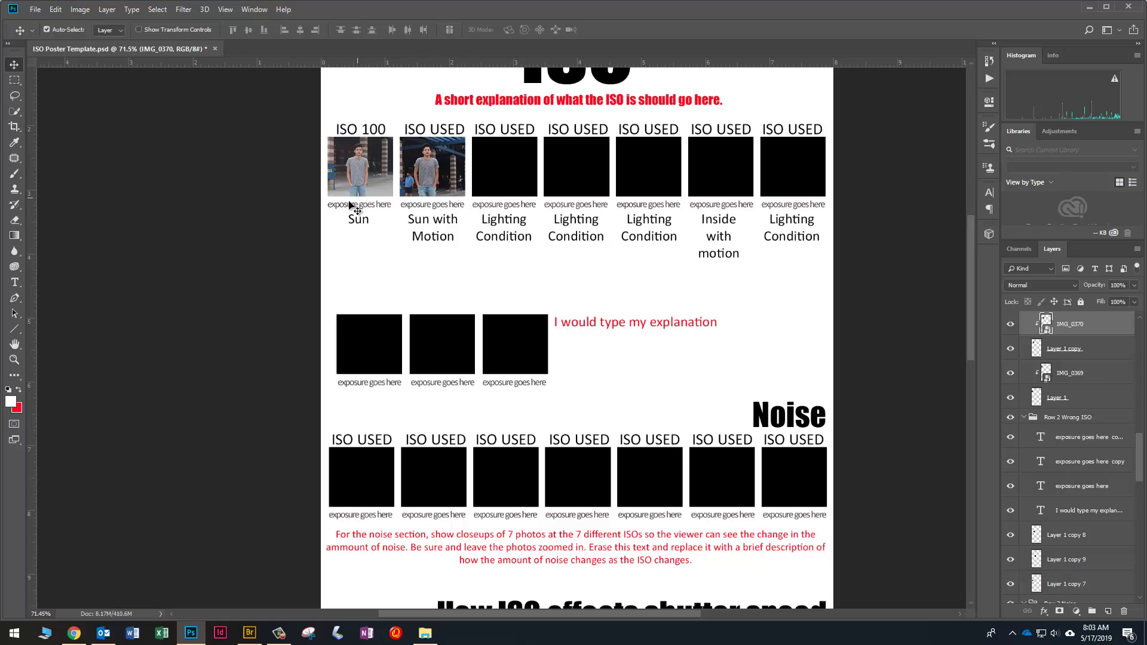
Step: Activate the Type tool, then switch to Bridge and view the exposure metadata of IMG_0369.JPG
{"action": "key", "text": "t"}
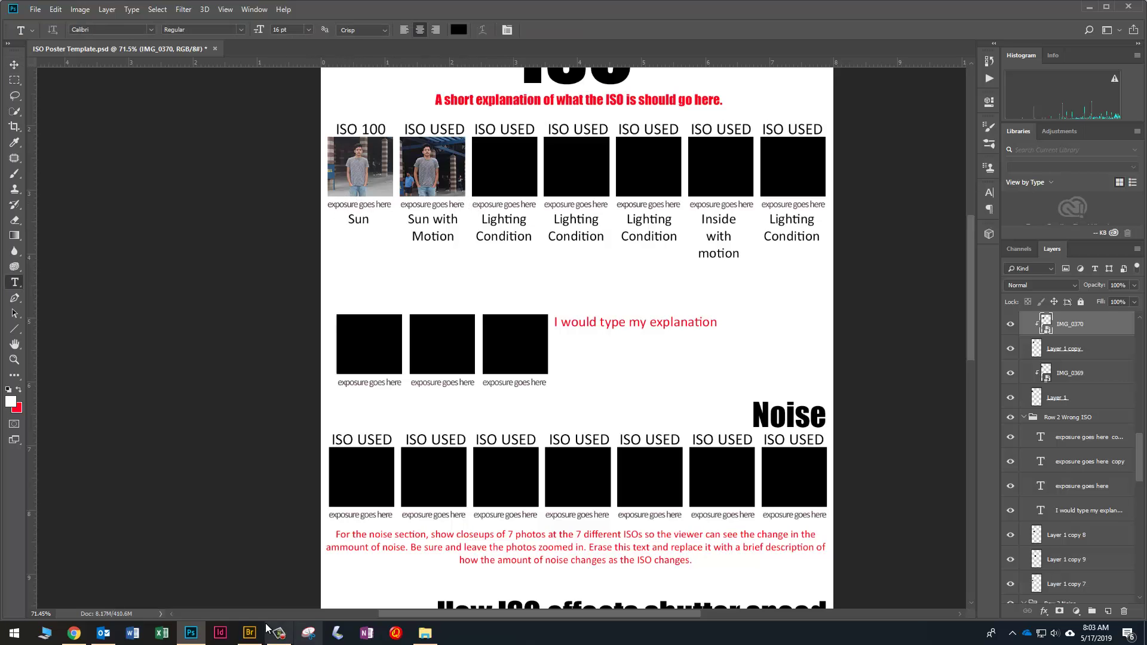
{"action": "left_click", "coordinate": [248, 635]}
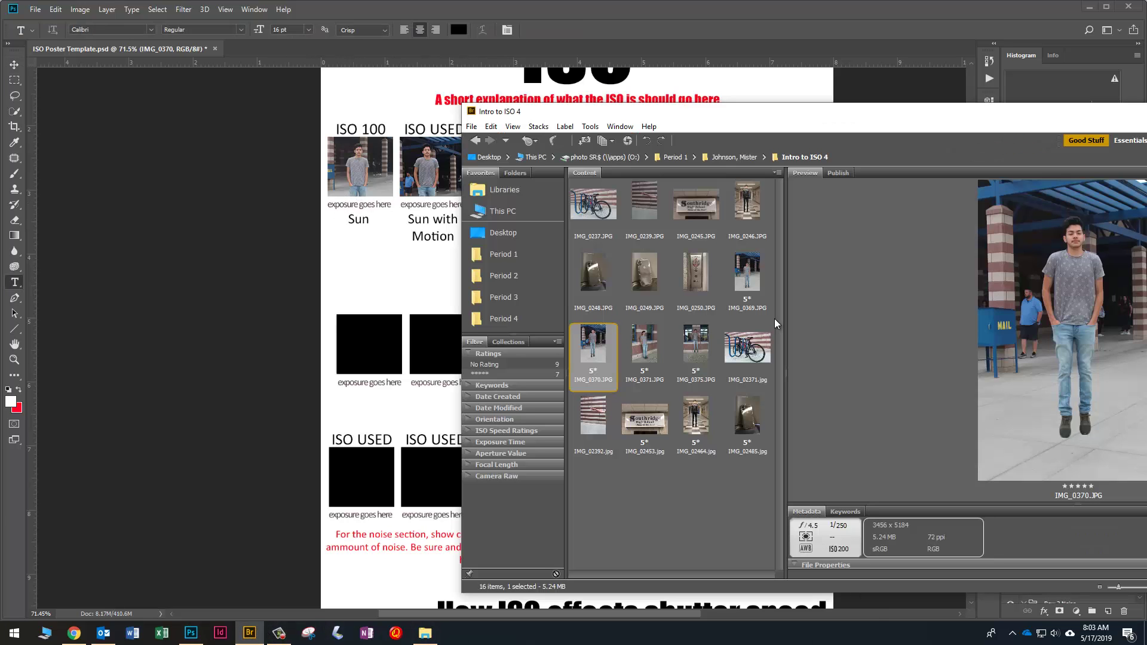
{"action": "left_click", "coordinate": [760, 285]}
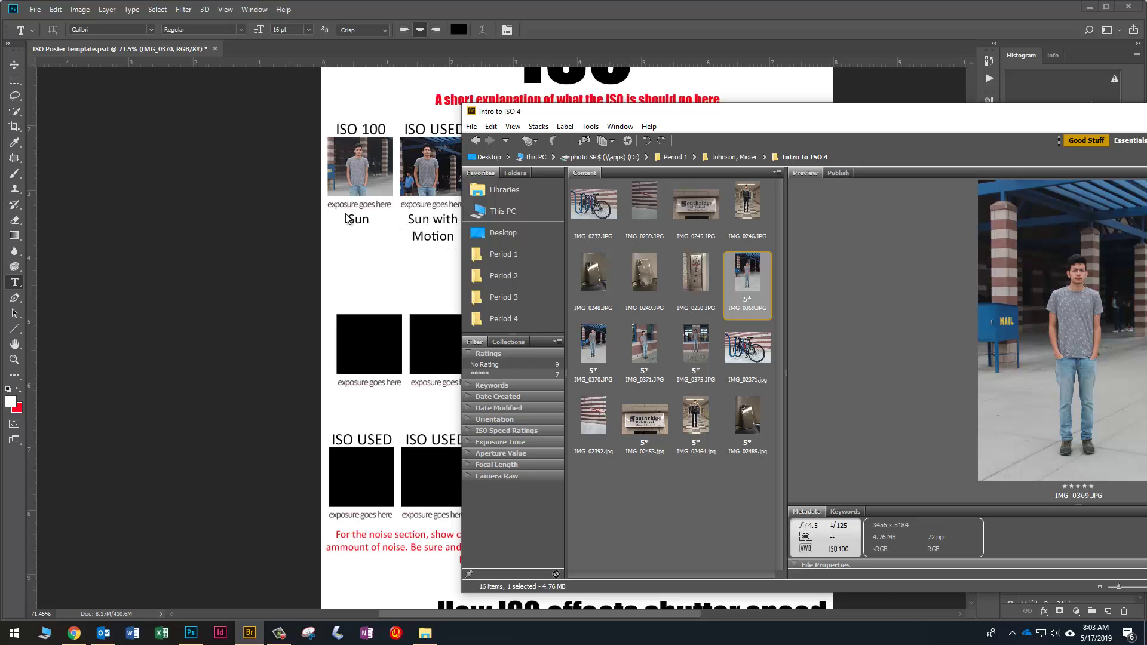
Step: Replace the "exposure goes here" caption under the ISO 100 photo with "1/125"
{"action": "scroll", "coordinate": [348, 219], "scroll_direction": "up", "scroll_amount": 5}
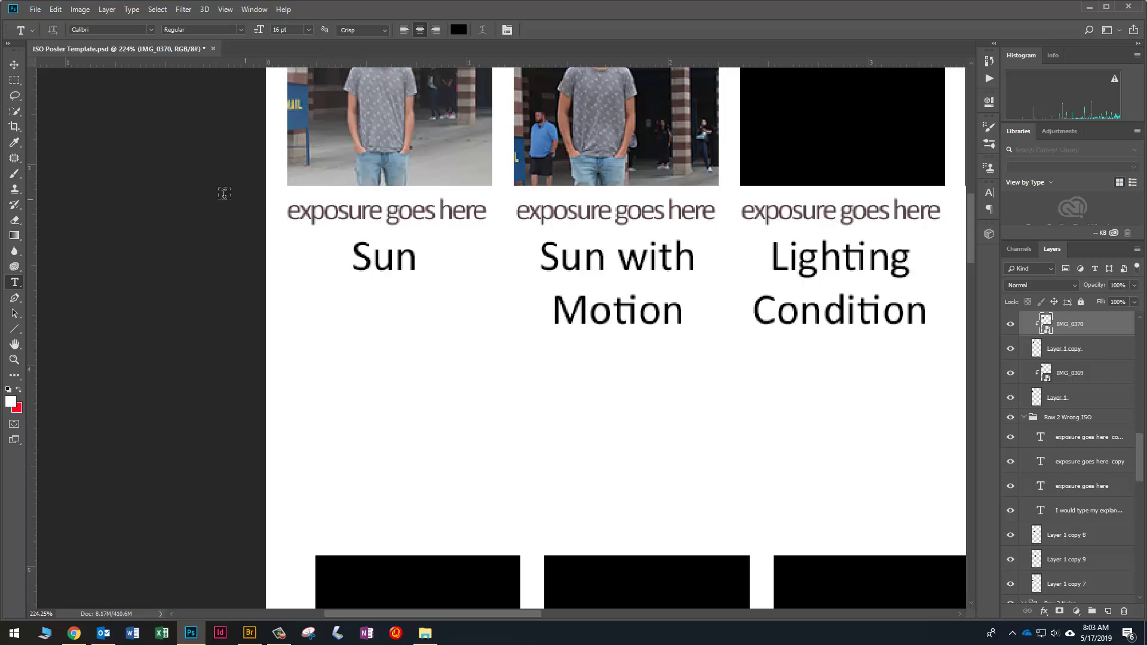
{"action": "left_click", "coordinate": [290, 215]}
{"action": "left_click_drag", "start_coordinate": [312, 218], "coordinate": [487, 226]}
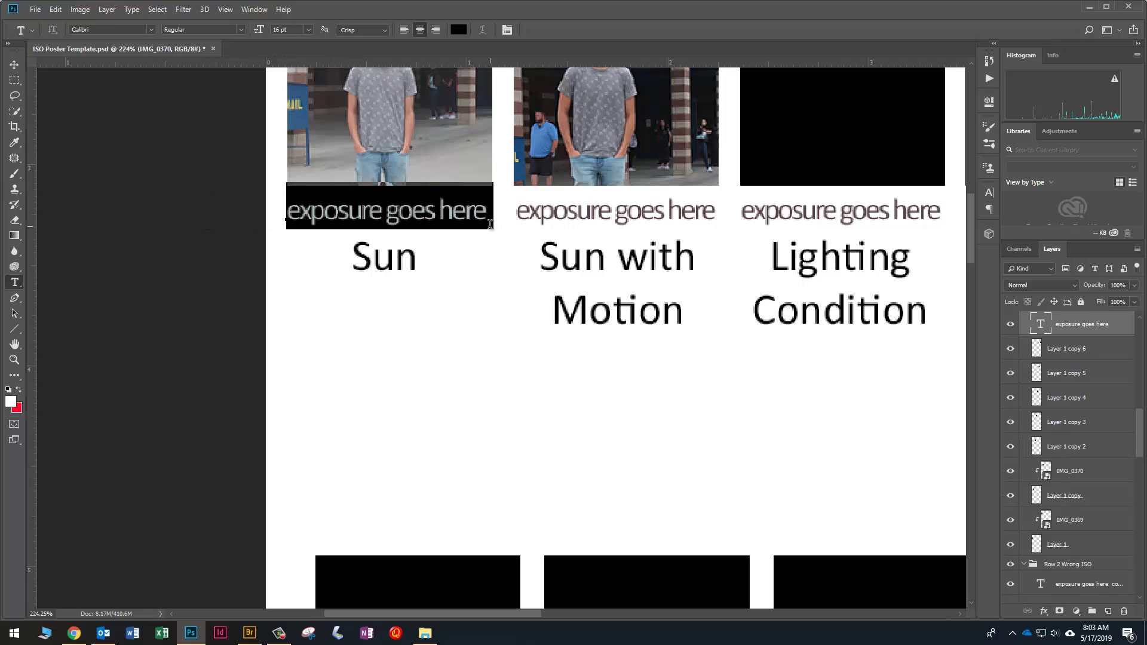
{"action": "type", "text": "1/"}
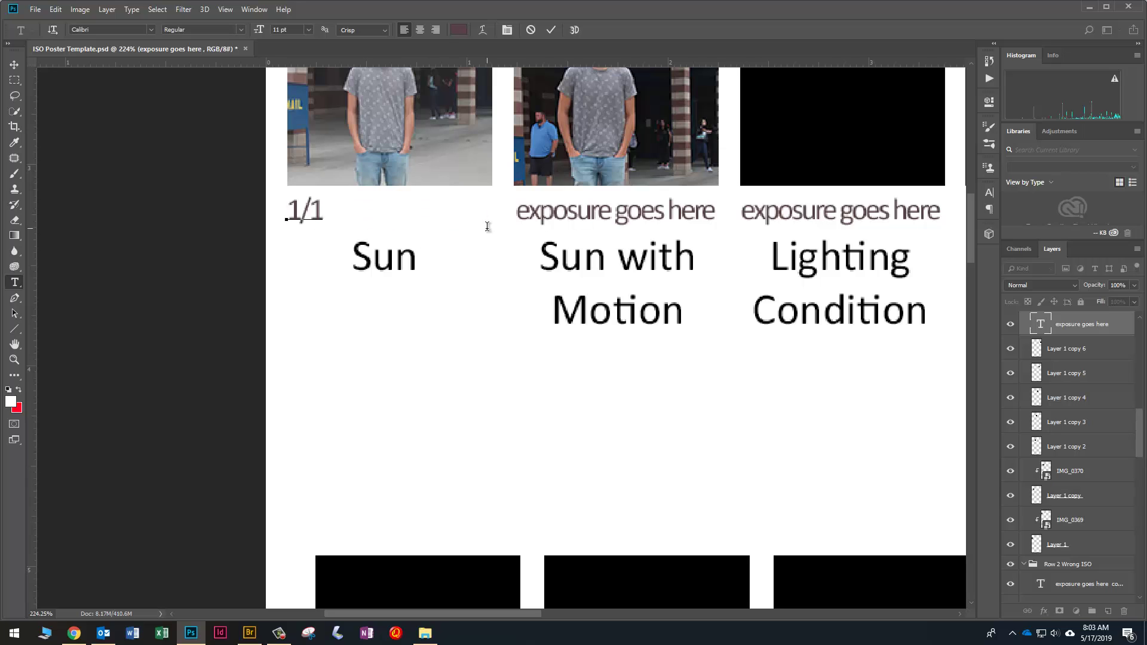
{"action": "type", "text": "125"}
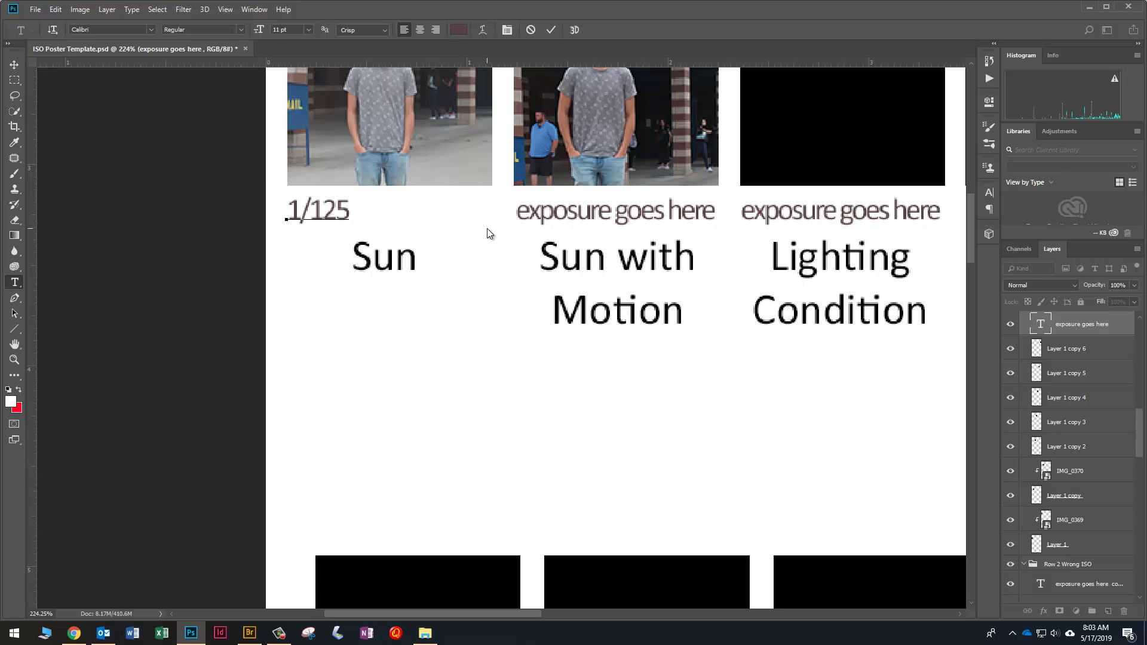